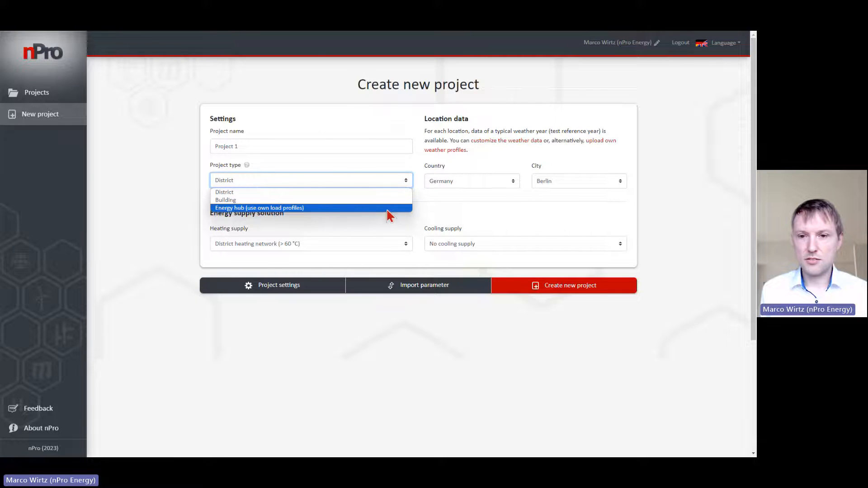
Create a new project of type District in Berlin, Germany, with a district heating network (> 60 °C) and no cooling supply.
{"action": "left_click", "coordinate": [169, 210]}
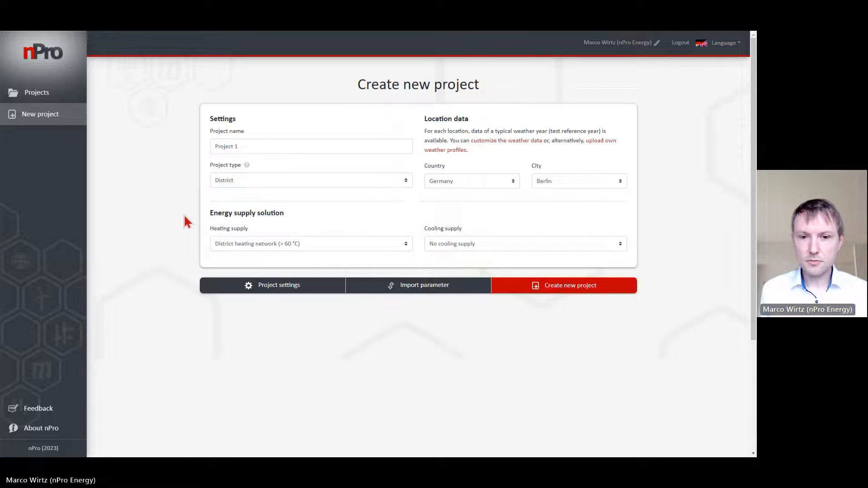
{"action": "left_click", "coordinate": [330, 248]}
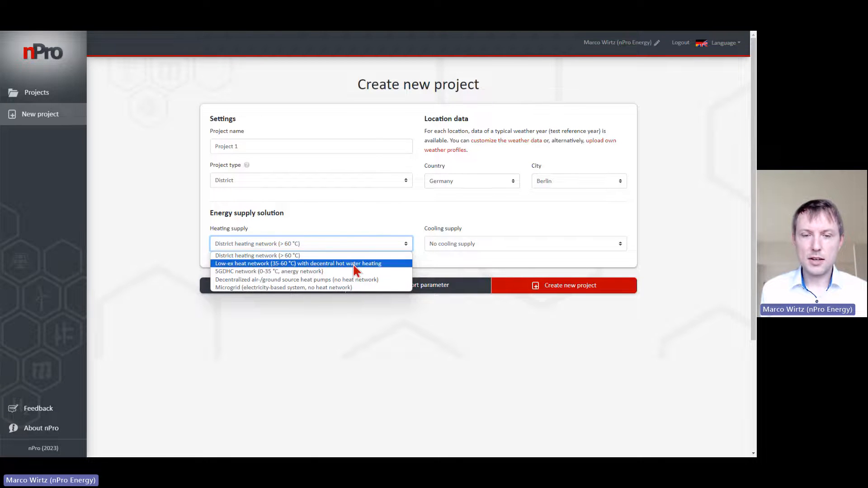
{"action": "left_click", "coordinate": [452, 219]}
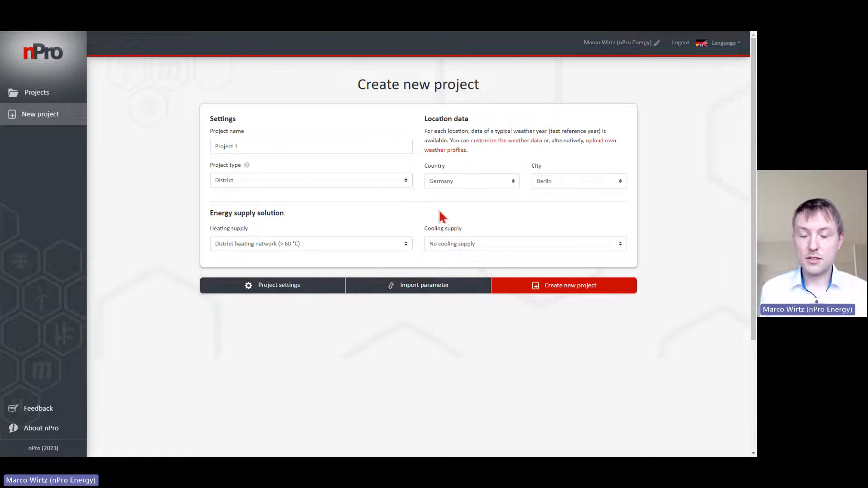
{"action": "left_click", "coordinate": [547, 289]}
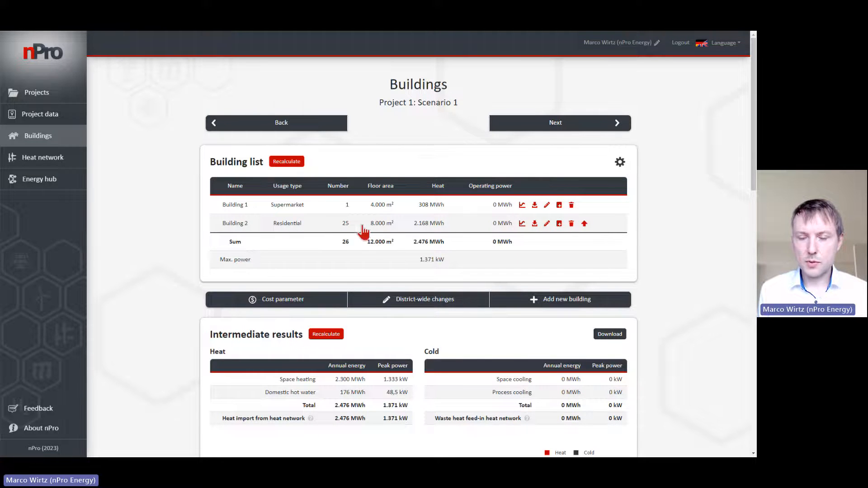
Open the residential group Building 2 for editing and insert the default demand values for its subtype.
{"action": "scroll", "coordinate": [398, 195], "scroll_direction": "down", "scroll_amount": 1}
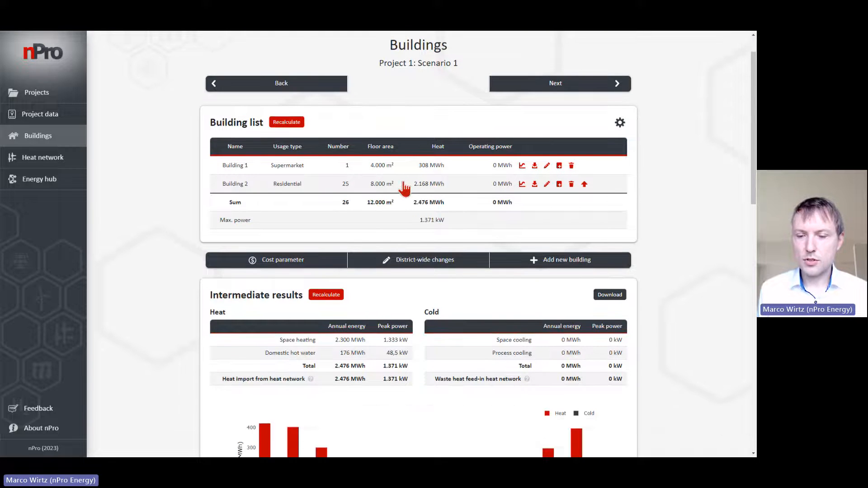
{"action": "left_click", "coordinate": [406, 189]}
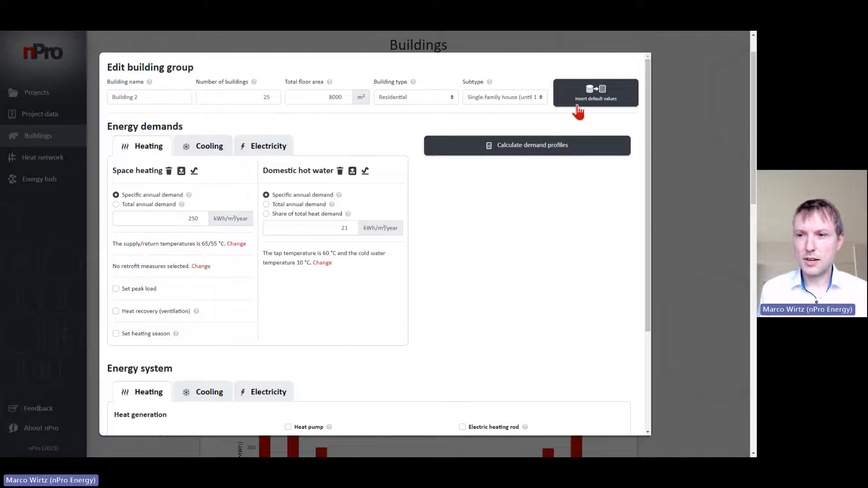
{"action": "left_click", "coordinate": [579, 102]}
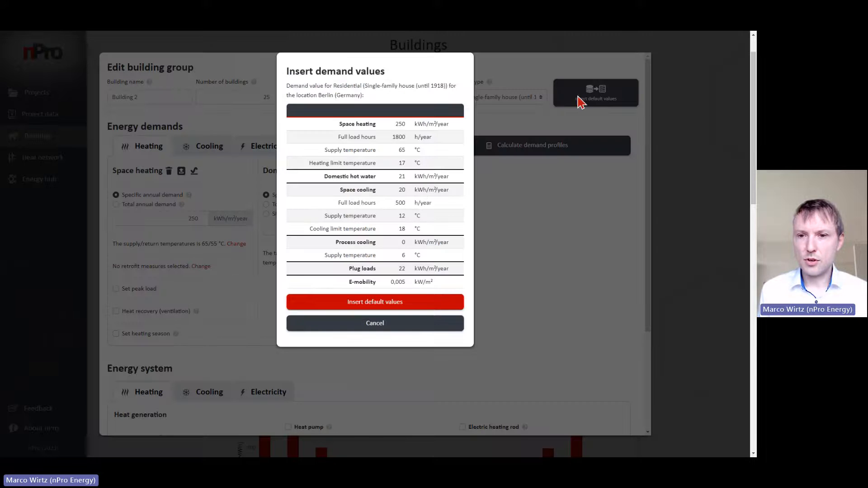
{"action": "left_click", "coordinate": [411, 309]}
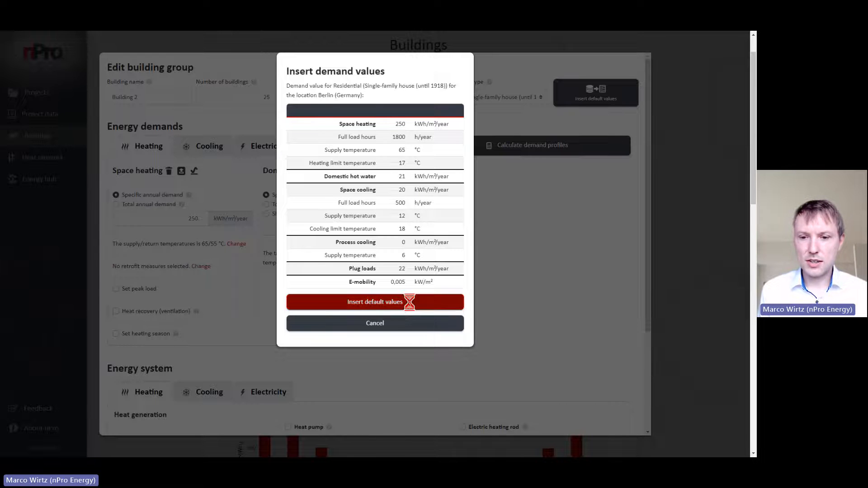
Check the space heating supply temperature, calculate Building 2's demand profiles and display the heat demand as an annual profile.
{"action": "scroll", "coordinate": [161, 214], "scroll_direction": "down", "scroll_amount": 1}
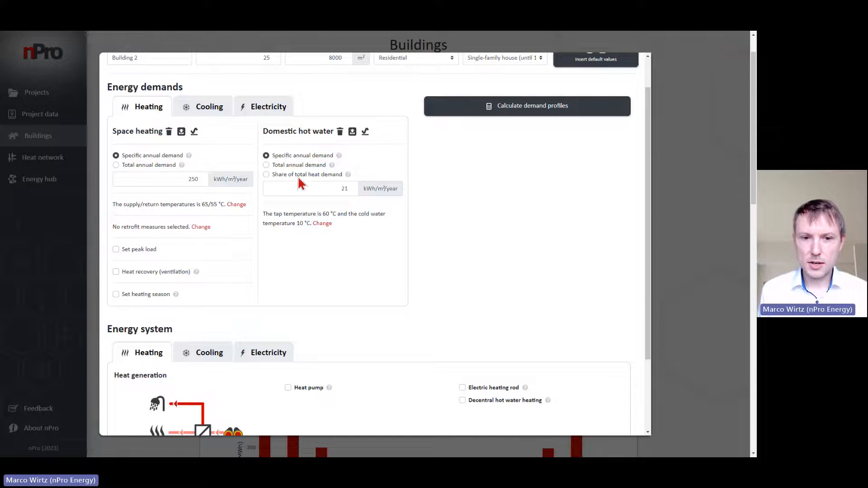
{"action": "scroll", "coordinate": [244, 221], "scroll_direction": "up", "scroll_amount": 1}
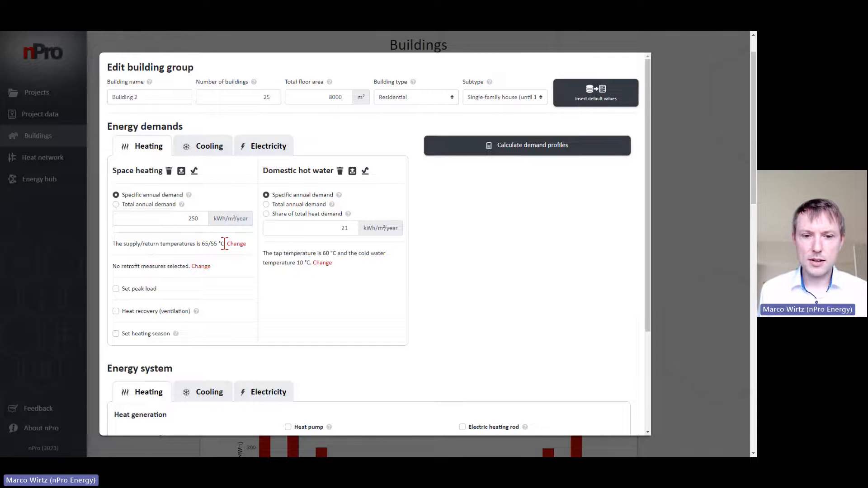
{"action": "double_click", "coordinate": [203, 244]}
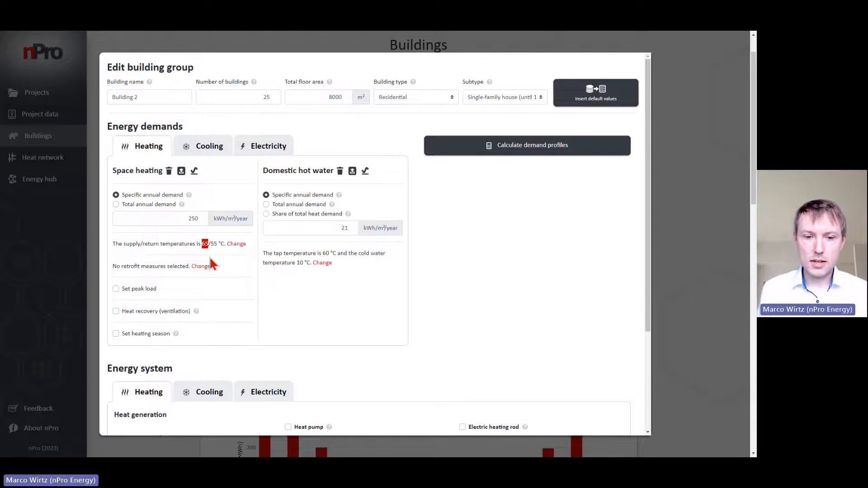
{"action": "left_click", "coordinate": [208, 244]}
{"action": "double_click", "coordinate": [206, 244]}
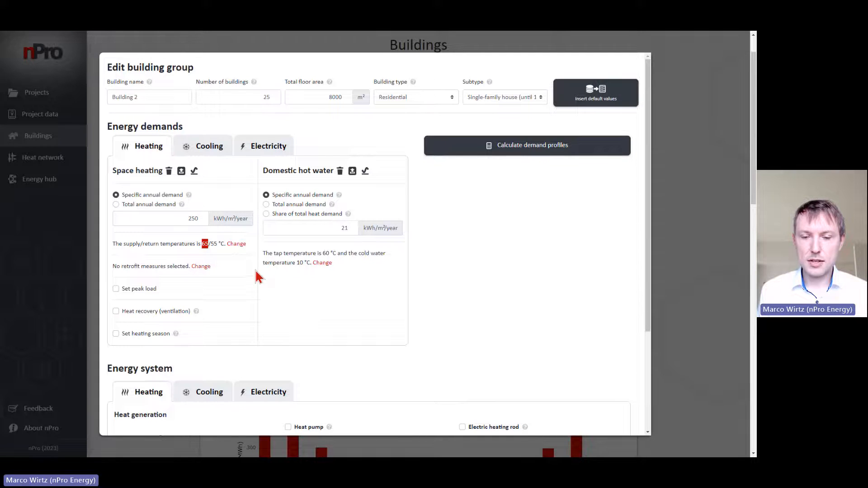
{"action": "left_click", "coordinate": [502, 148]}
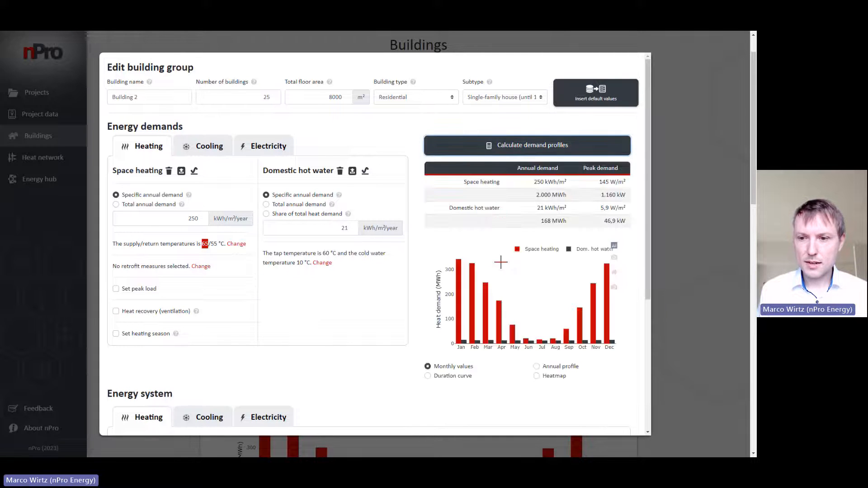
{"action": "left_click", "coordinate": [560, 368]}
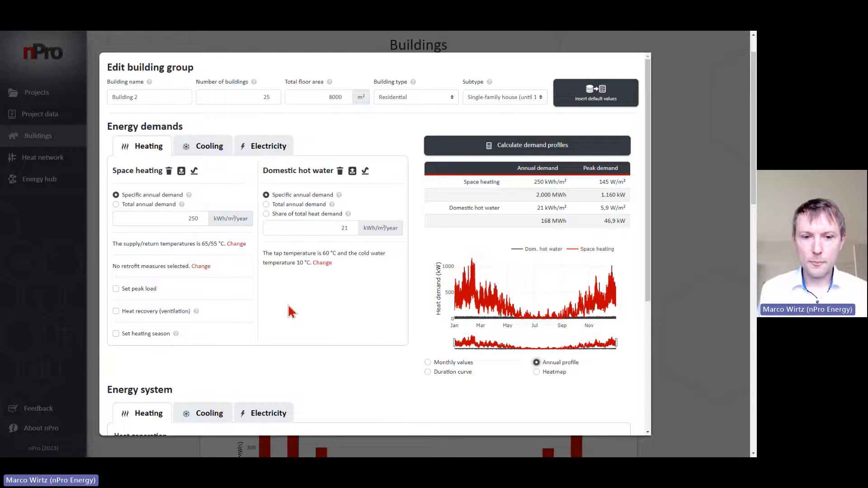
Add a heat pump to Building 2's heat generation and review its settings.
{"action": "scroll", "coordinate": [293, 310], "scroll_direction": "down", "scroll_amount": 1}
{"action": "scroll", "coordinate": [295, 308], "scroll_direction": "down", "scroll_amount": 3}
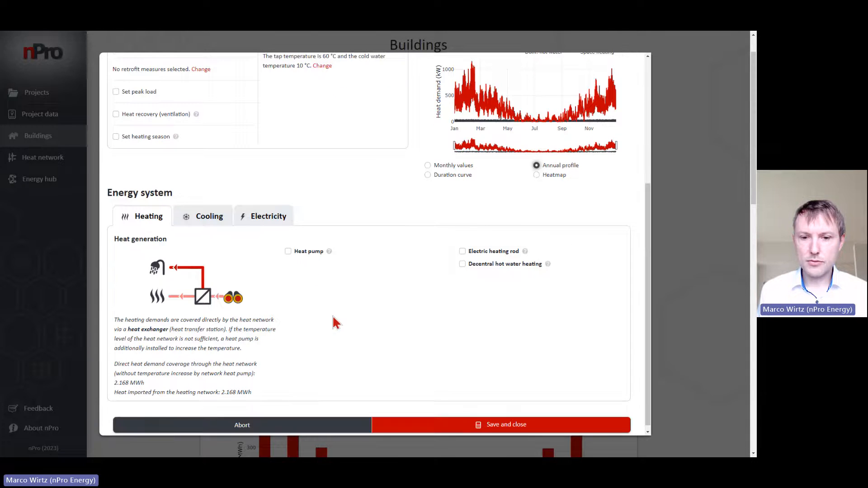
{"action": "left_click", "coordinate": [310, 255]}
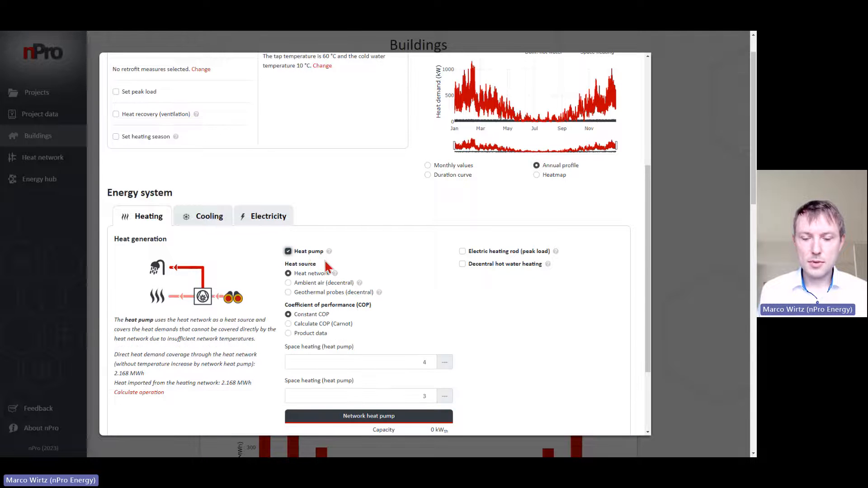
{"action": "scroll", "coordinate": [327, 263], "scroll_direction": "down", "scroll_amount": 1}
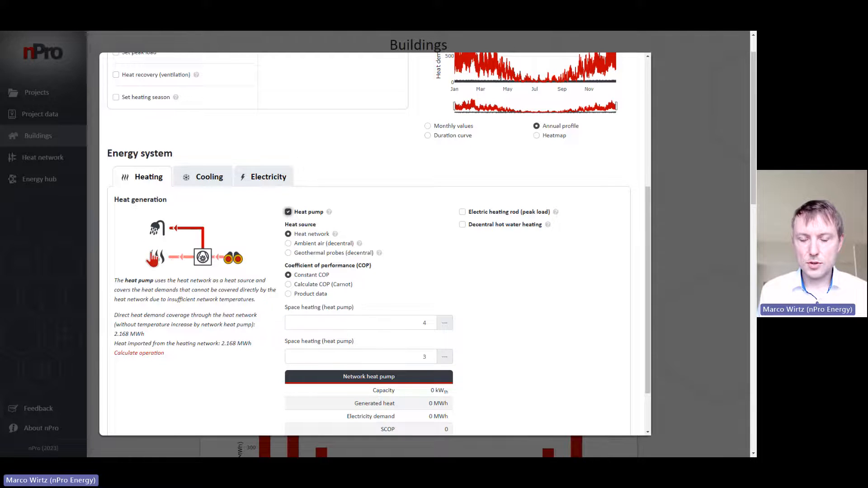
{"action": "scroll", "coordinate": [357, 240], "scroll_direction": "down", "scroll_amount": 1}
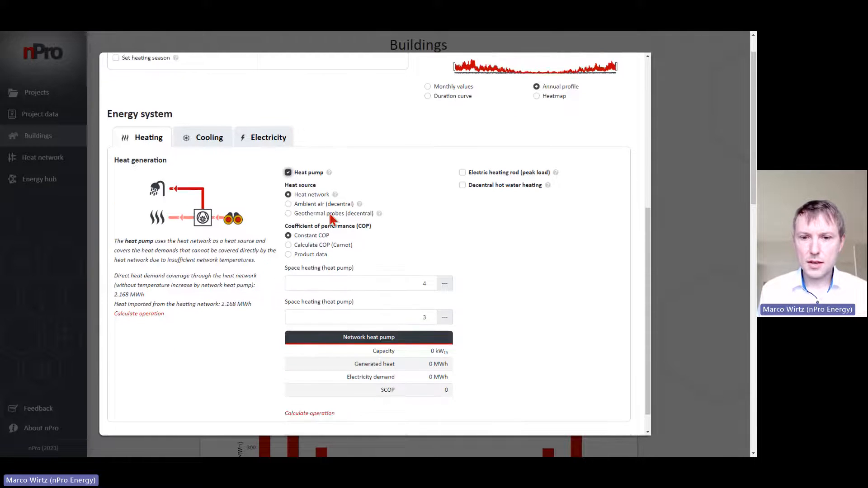
Try decentral ambient air as the heat pump's heat source and switch it back to the heat network.
{"action": "left_click", "coordinate": [322, 205]}
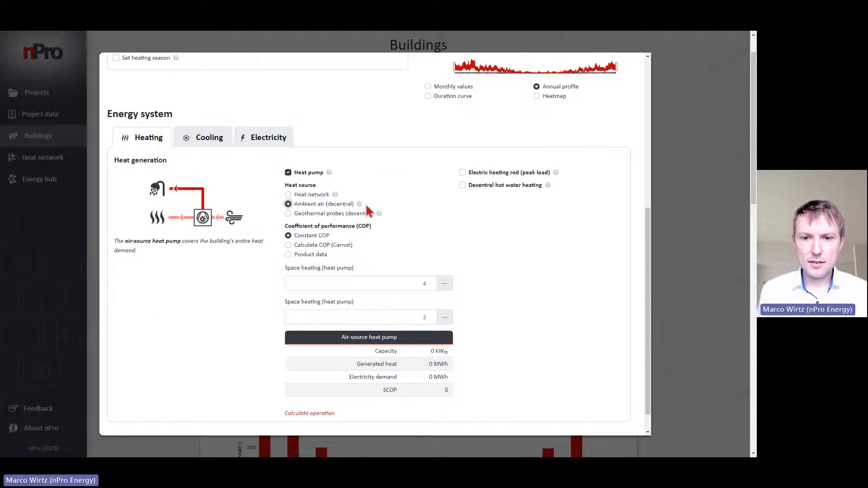
{"action": "scroll", "coordinate": [371, 212], "scroll_direction": "up", "scroll_amount": 1}
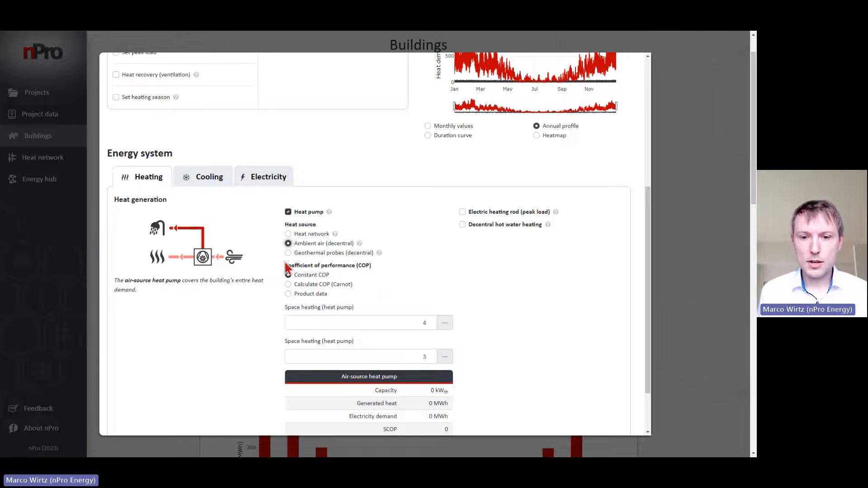
{"action": "left_click", "coordinate": [312, 255]}
{"action": "left_click", "coordinate": [310, 245]}
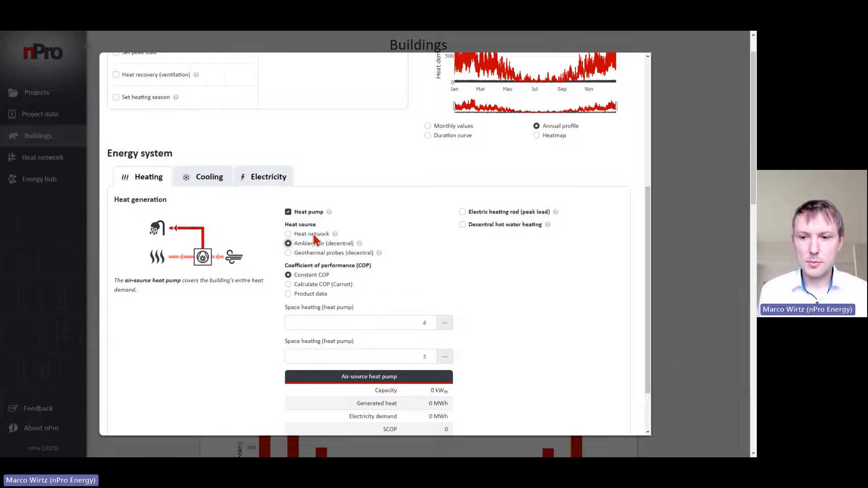
{"action": "left_click", "coordinate": [314, 235]}
{"action": "scroll", "coordinate": [398, 231], "scroll_direction": "down", "scroll_amount": 1}
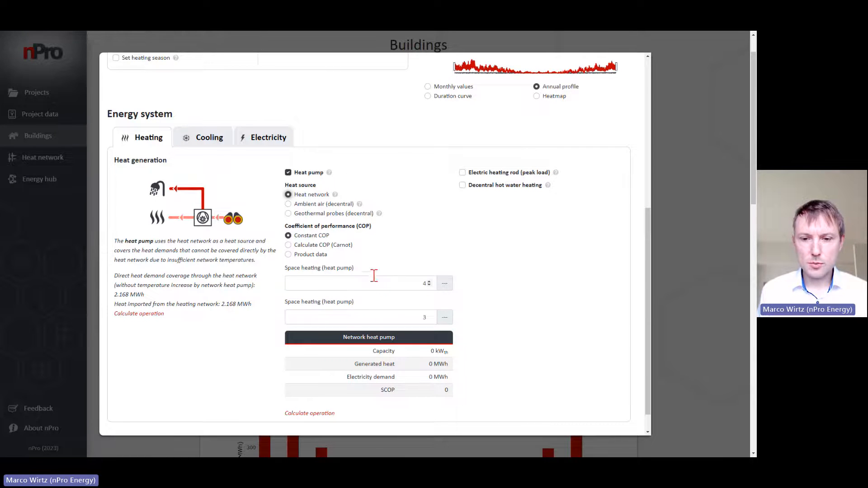
Try the Carnot calculation for the heat pump's COP, switch to product data and keep the model Dimplex WI 95 TU (water/brine).
{"action": "left_click", "coordinate": [322, 245]}
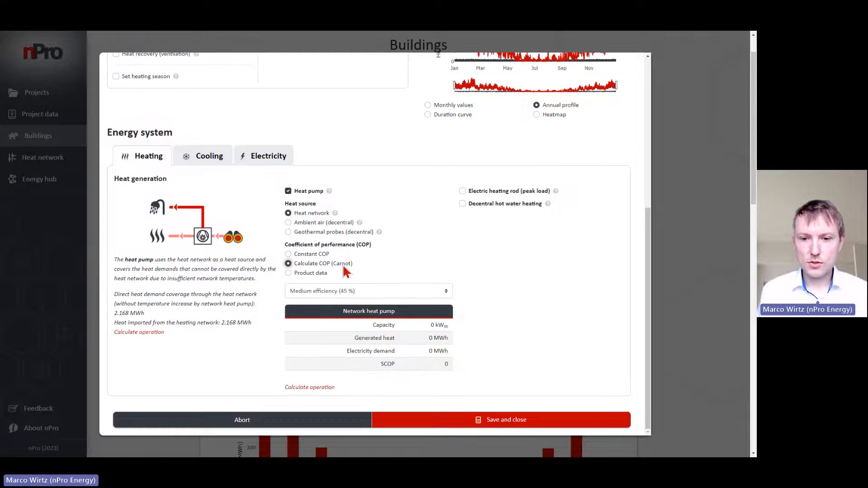
{"action": "left_click", "coordinate": [311, 273]}
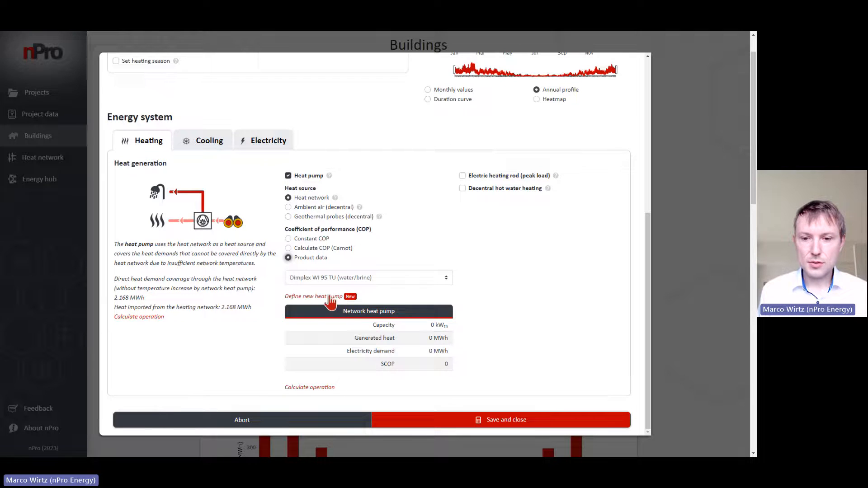
{"action": "left_click", "coordinate": [379, 277]}
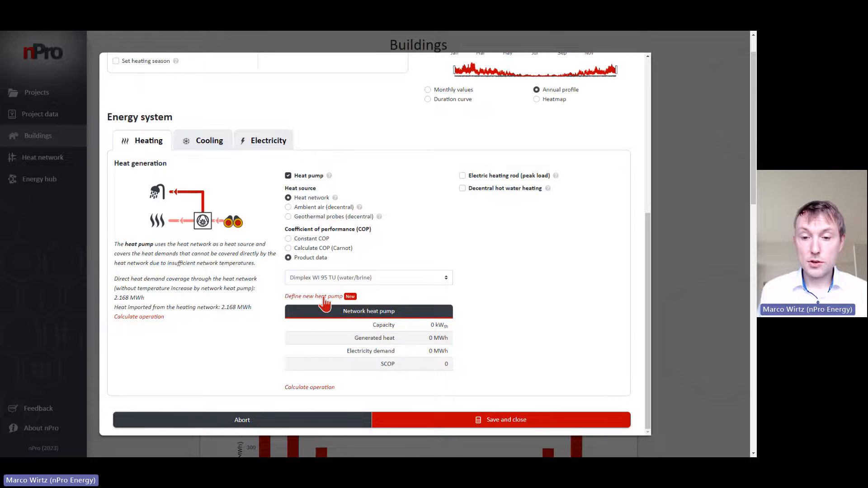
View the COP table for defining a new heat pump, close it and abort editing Building 2.
{"action": "left_click", "coordinate": [324, 299]}
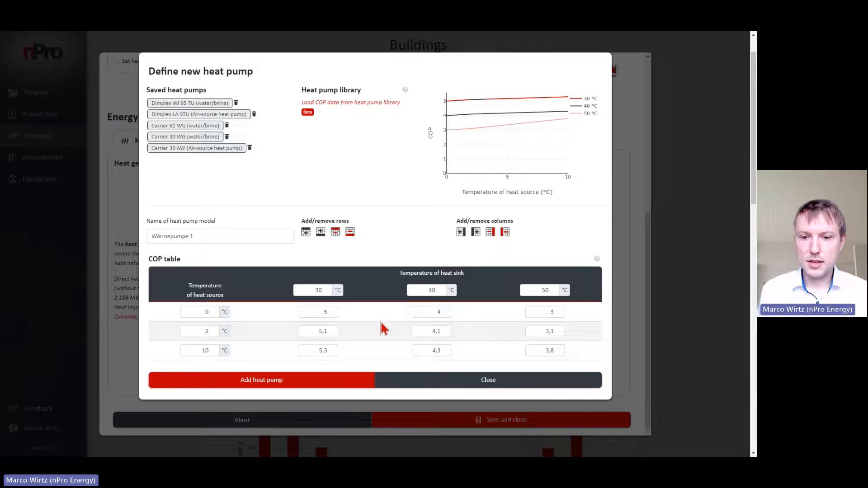
{"action": "left_click", "coordinate": [397, 386]}
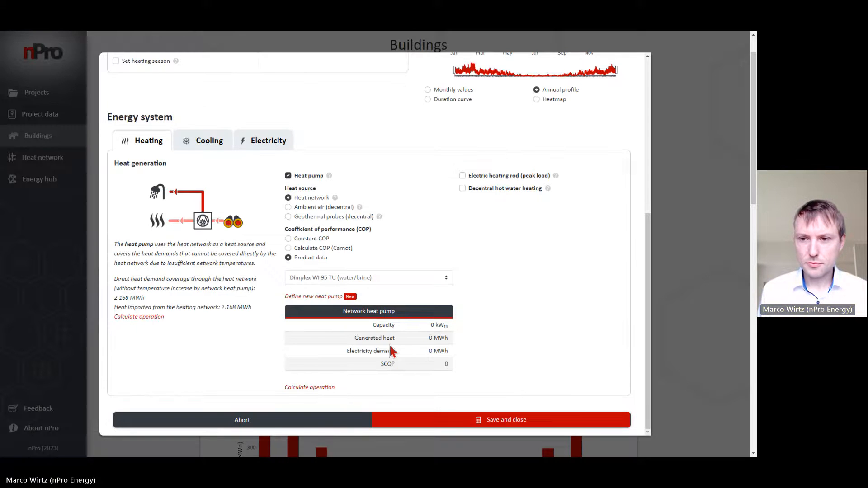
{"action": "left_click", "coordinate": [310, 424]}
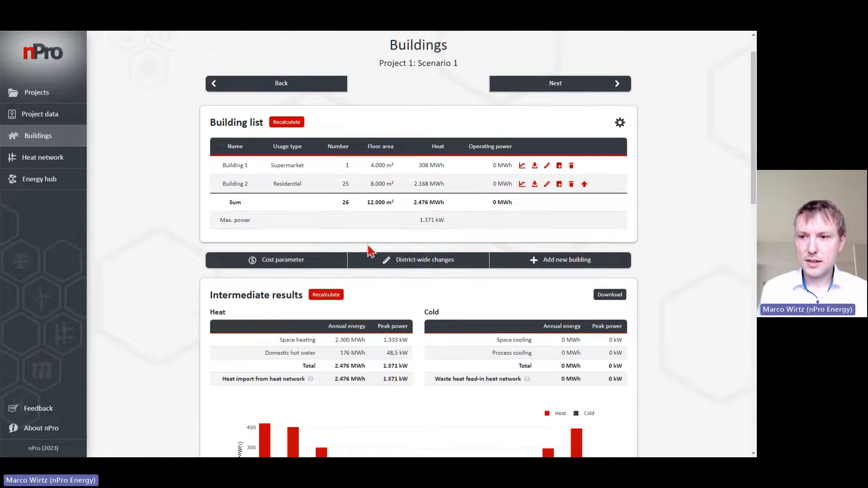
Review the buildings' network connection cost parameters and the annual heat import from the heat network in the intermediate results.
{"action": "left_click", "coordinate": [318, 267]}
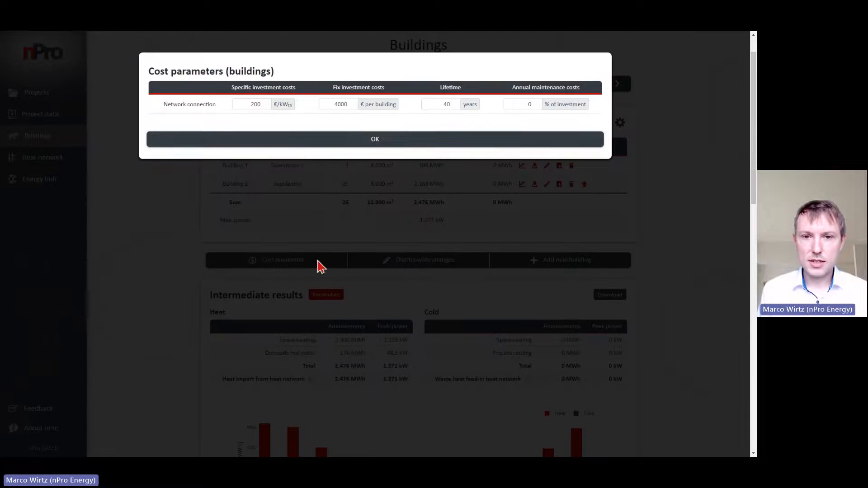
{"action": "left_click", "coordinate": [316, 141]}
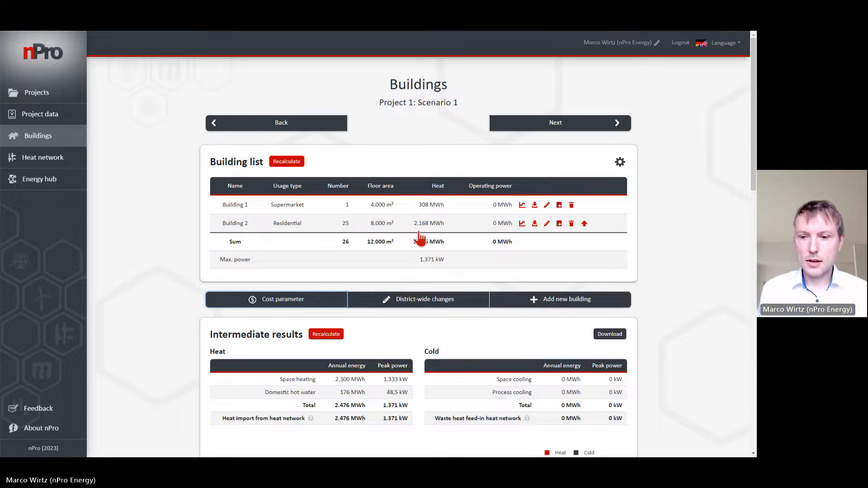
{"action": "scroll", "coordinate": [420, 239], "scroll_direction": "down", "scroll_amount": 1}
{"action": "scroll", "coordinate": [452, 252], "scroll_direction": "down", "scroll_amount": 1}
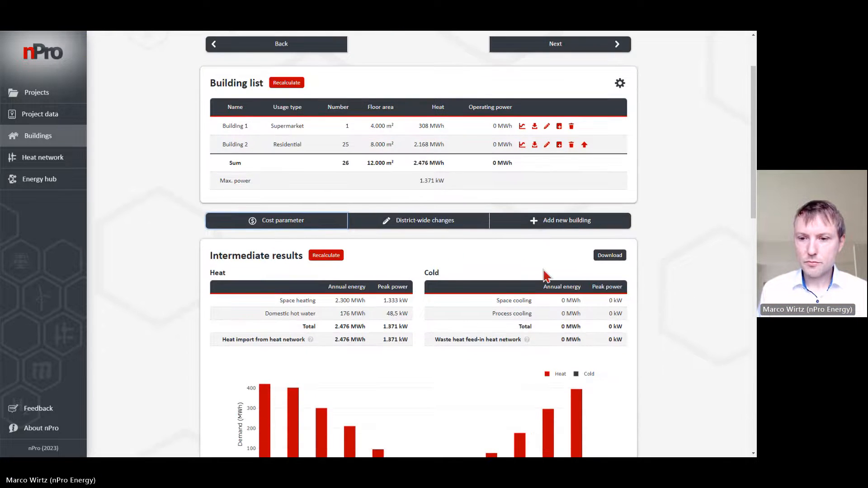
{"action": "scroll", "coordinate": [546, 275], "scroll_direction": "down", "scroll_amount": 2}
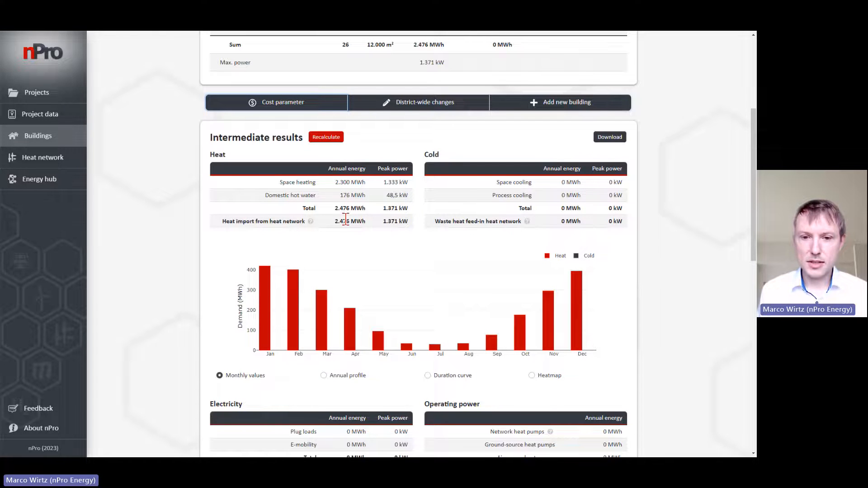
{"action": "left_click_drag", "start_coordinate": [334, 221], "coordinate": [367, 221]}
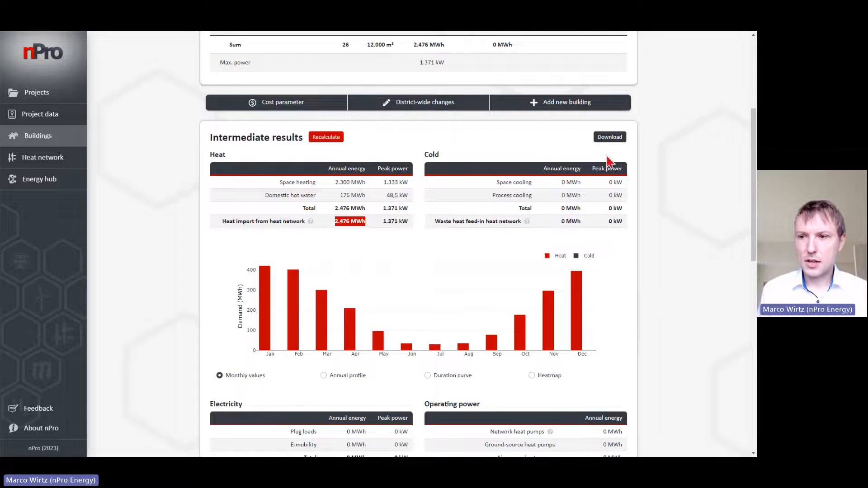
View the file types available for downloading the buildings' demand profiles and close the dialog without downloading.
{"action": "left_click", "coordinate": [611, 138]}
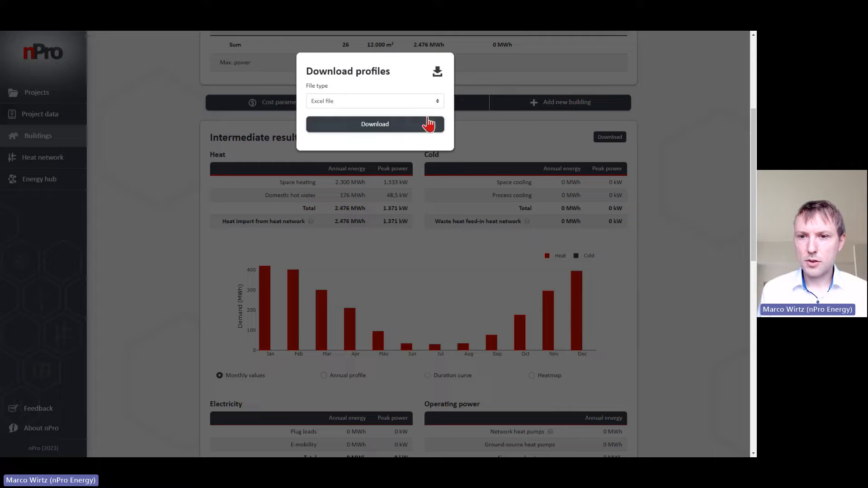
{"action": "left_click", "coordinate": [416, 103]}
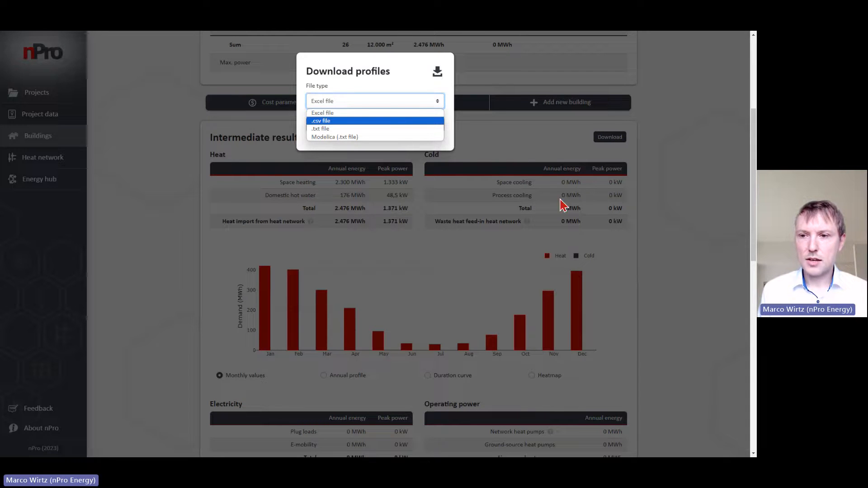
{"action": "left_click", "coordinate": [631, 215]}
{"action": "scroll", "coordinate": [645, 217], "scroll_direction": "up", "scroll_amount": 5}
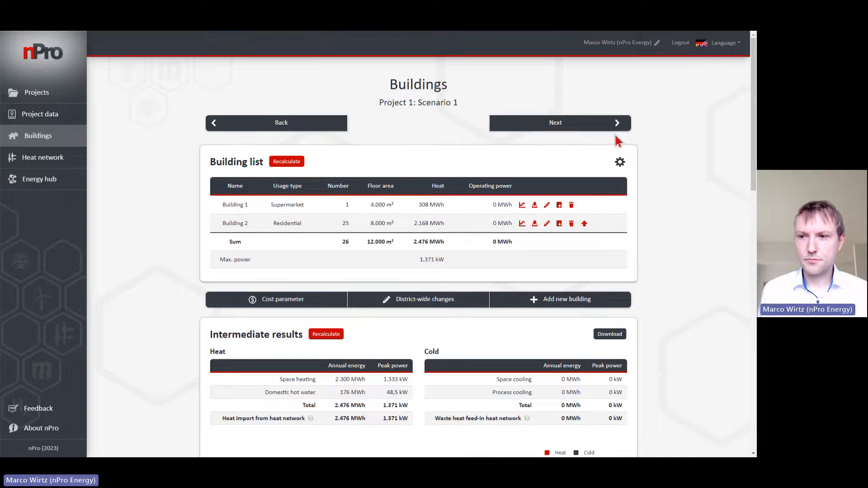
Try the sliding network temperature for the heat network, view its supply and return temperature definition, and switch back to constant.
{"action": "left_click", "coordinate": [572, 126]}
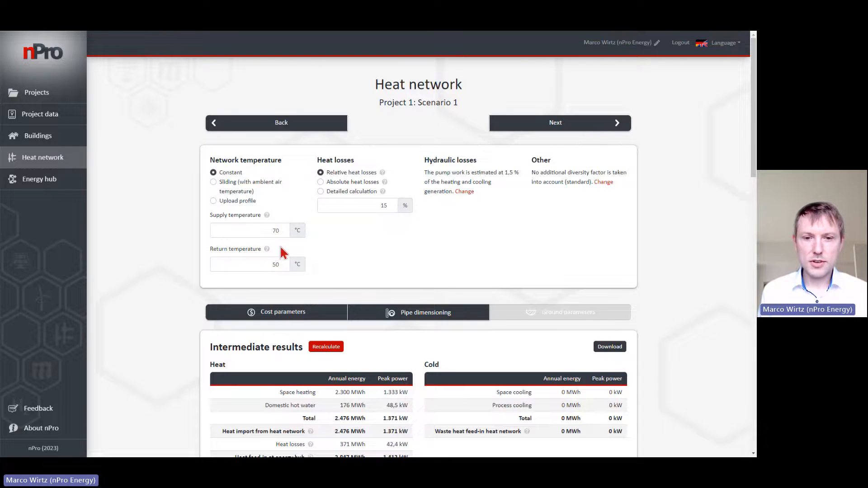
{"action": "left_click", "coordinate": [246, 183]}
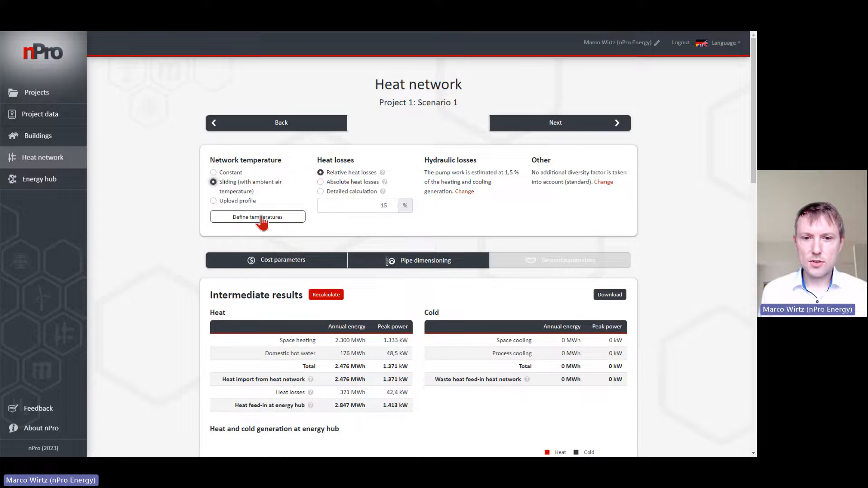
{"action": "left_click", "coordinate": [262, 220]}
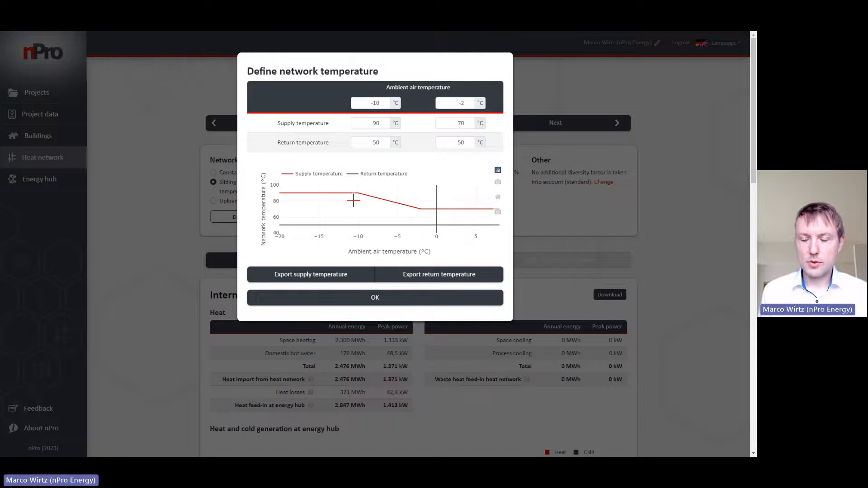
{"action": "left_click", "coordinate": [409, 300]}
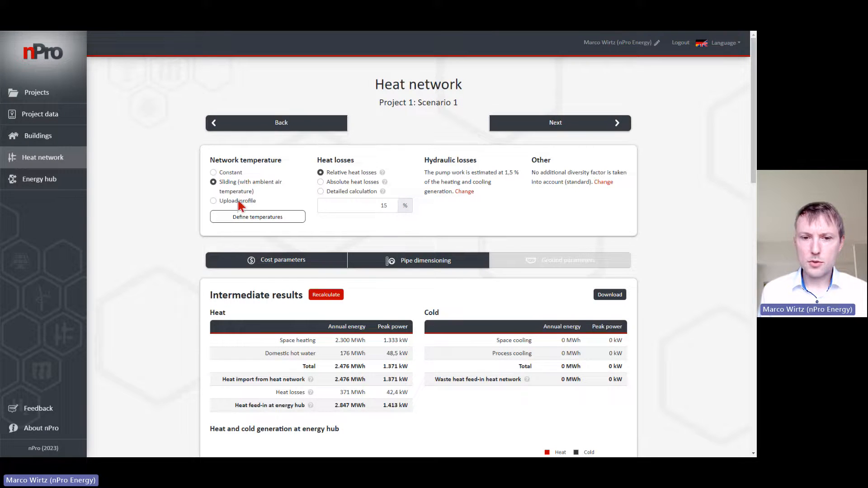
{"action": "left_click", "coordinate": [230, 172]}
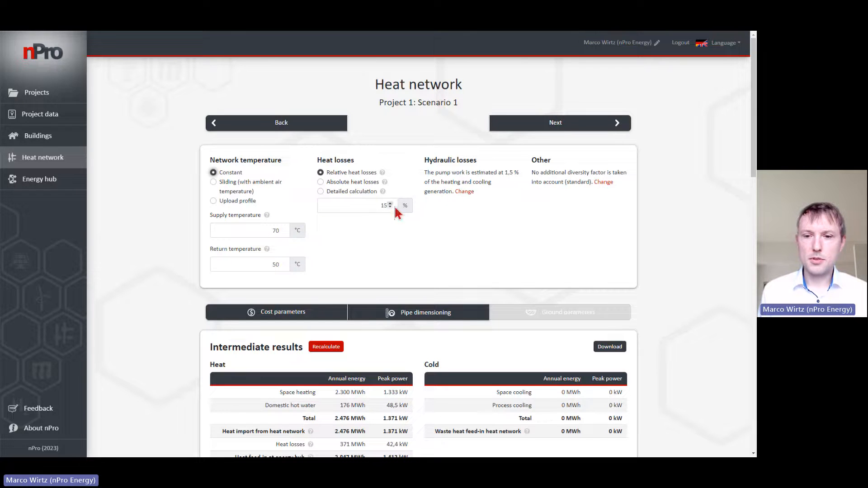
Set the network's heat losses to detailed calculation and view the pipe properties of network Section 1.
{"action": "left_click", "coordinate": [362, 192]}
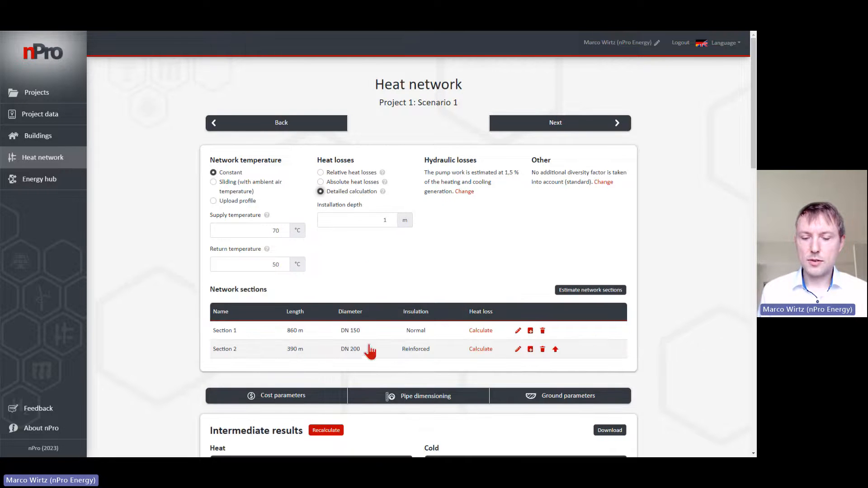
{"action": "left_click", "coordinate": [420, 333]}
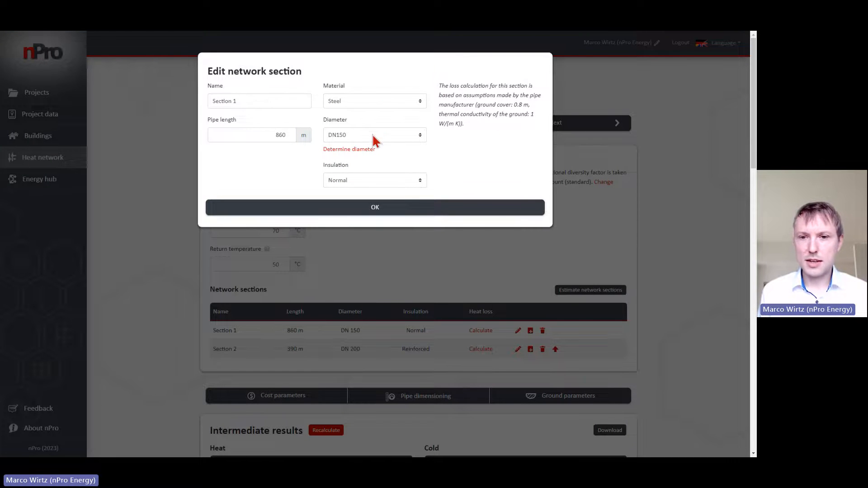
{"action": "left_click", "coordinate": [421, 181]}
{"action": "left_click", "coordinate": [477, 192]}
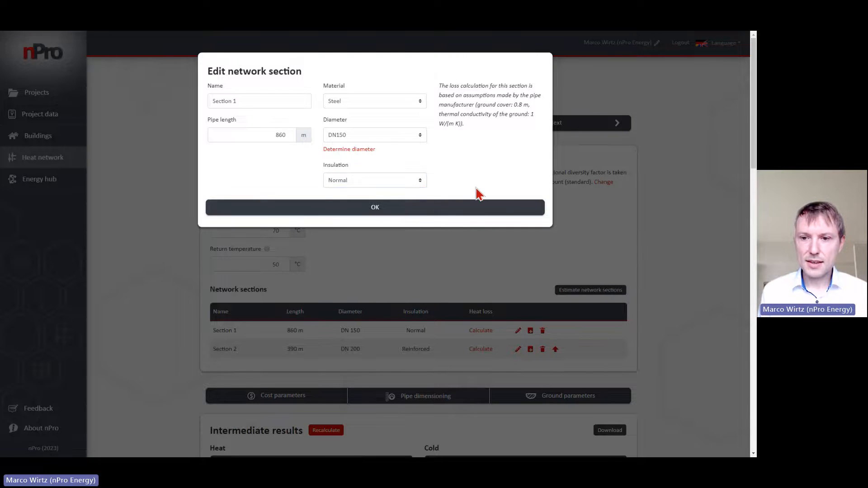
{"action": "left_click", "coordinate": [467, 209]}
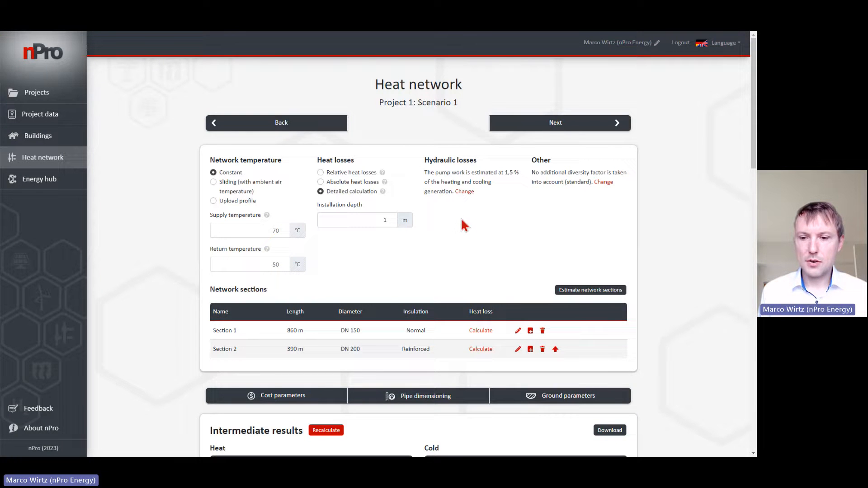
Review the heat network's intermediate results and proceed to the energy hub to examine the energy system diagram.
{"action": "scroll", "coordinate": [465, 217], "scroll_direction": "down", "scroll_amount": 1}
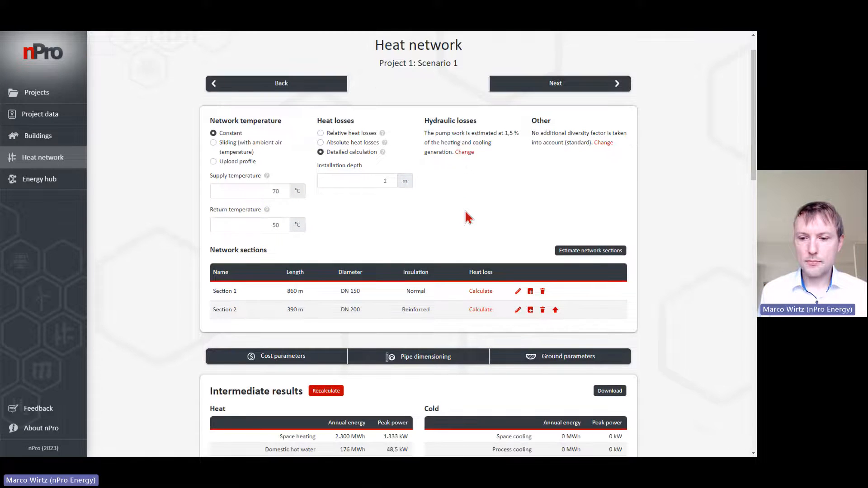
{"action": "scroll", "coordinate": [458, 206], "scroll_direction": "down", "scroll_amount": 3}
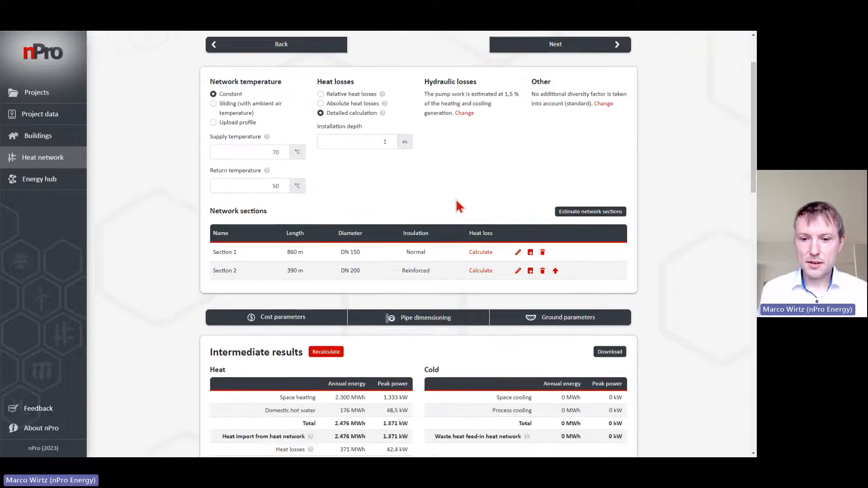
{"action": "scroll", "coordinate": [457, 206], "scroll_direction": "down", "scroll_amount": 4}
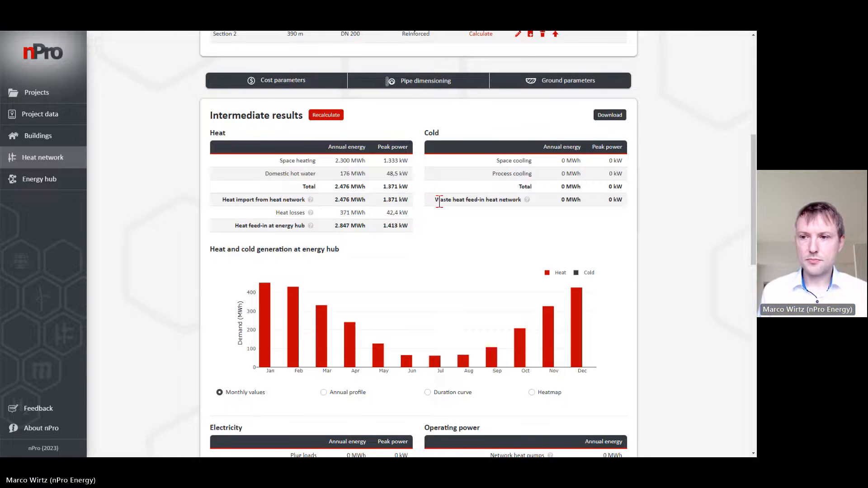
{"action": "scroll", "coordinate": [437, 203], "scroll_direction": "up", "scroll_amount": 7}
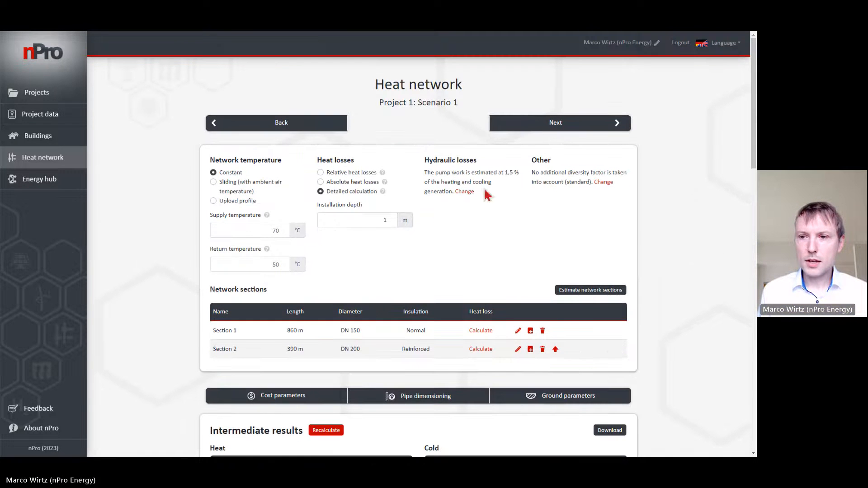
{"action": "left_click", "coordinate": [531, 124]}
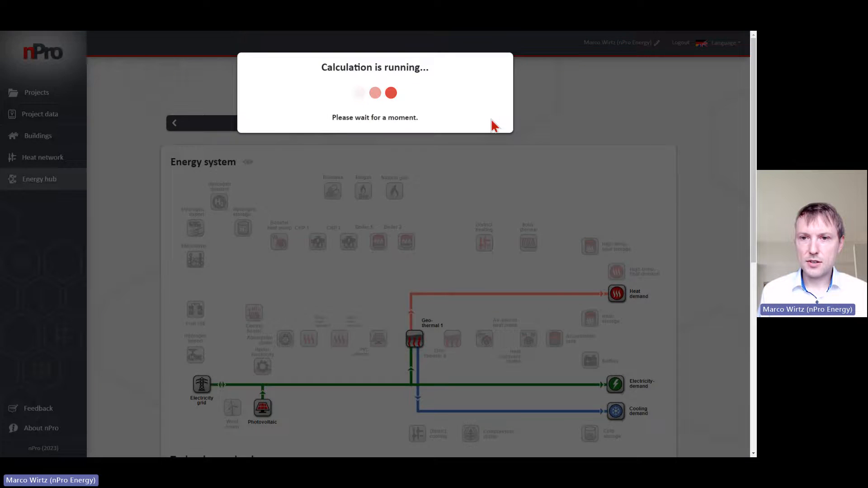
{"action": "scroll", "coordinate": [426, 189], "scroll_direction": "down", "scroll_amount": 1}
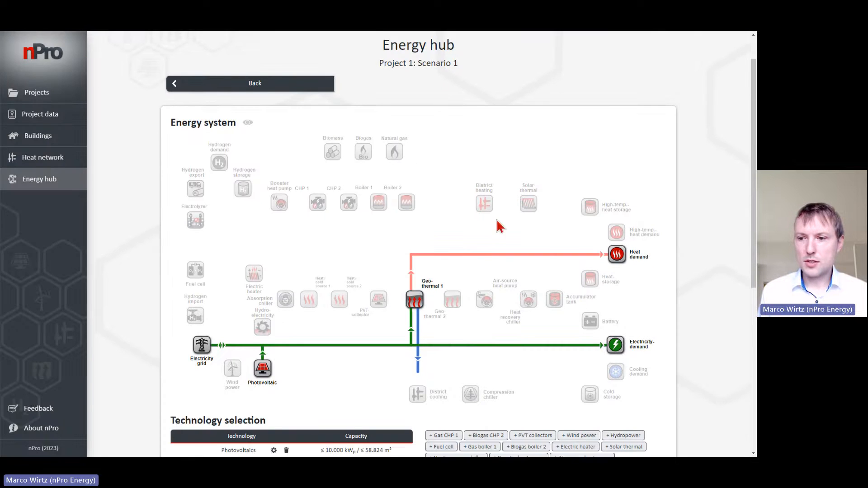
{"action": "scroll", "coordinate": [617, 257], "scroll_direction": "down", "scroll_amount": 1}
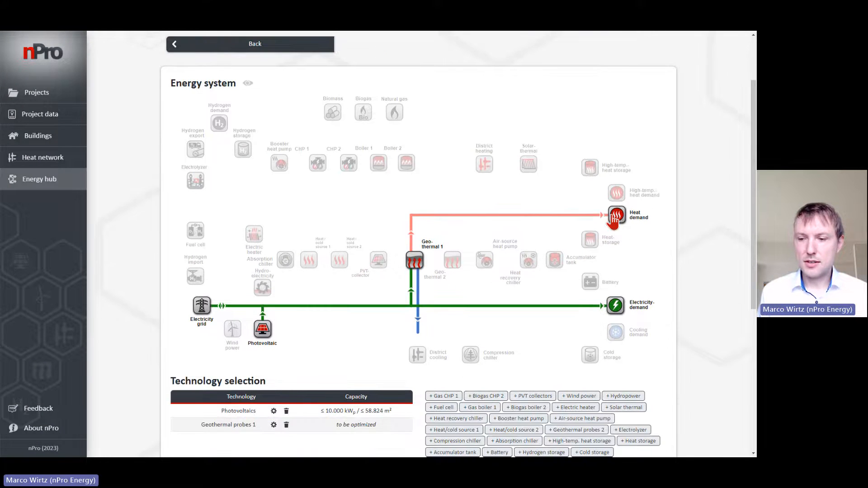
{"action": "scroll", "coordinate": [483, 231], "scroll_direction": "up", "scroll_amount": 1}
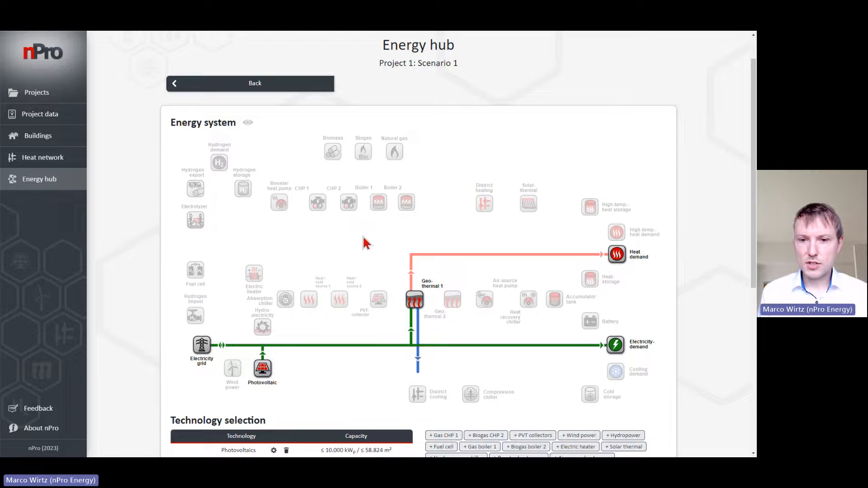
Try adding CHP 2 and Boiler 1 to the energy system and remove both again.
{"action": "left_click", "coordinate": [349, 209]}
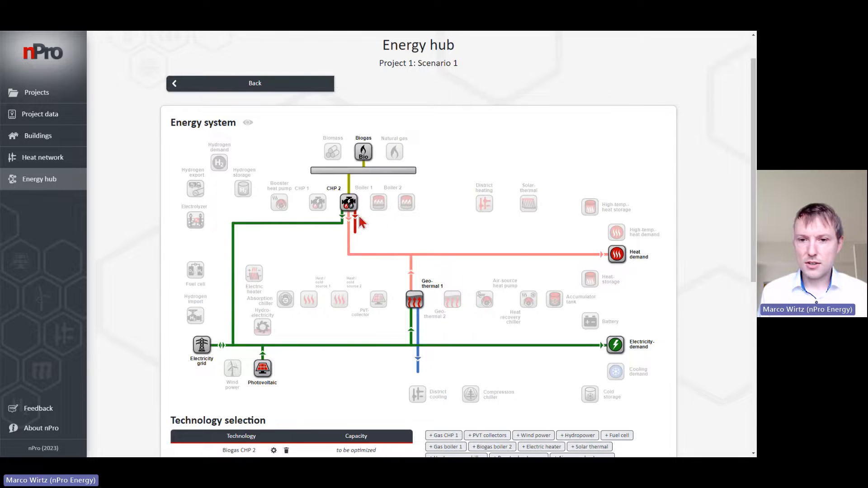
{"action": "left_click", "coordinate": [381, 209]}
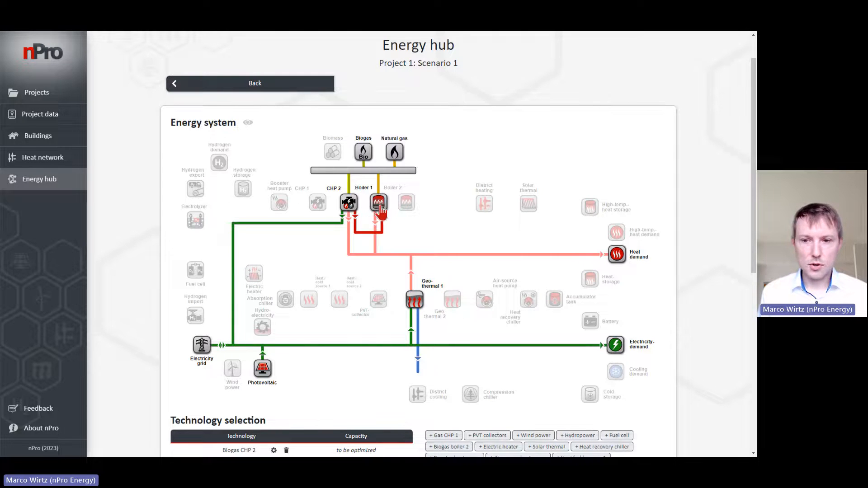
{"action": "left_click", "coordinate": [380, 205]}
{"action": "left_click", "coordinate": [349, 203]}
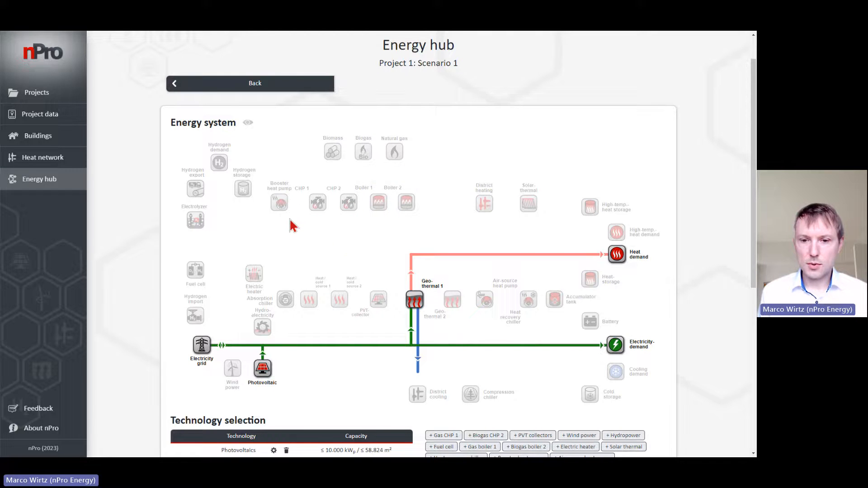
Try adding heat/cold sources 1 and 2 to the energy system and remove both again.
{"action": "left_click", "coordinate": [310, 302]}
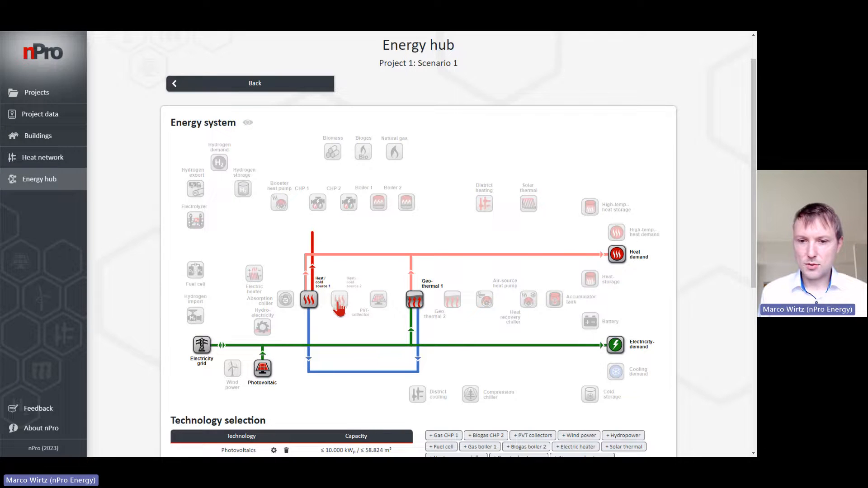
{"action": "left_click", "coordinate": [340, 303]}
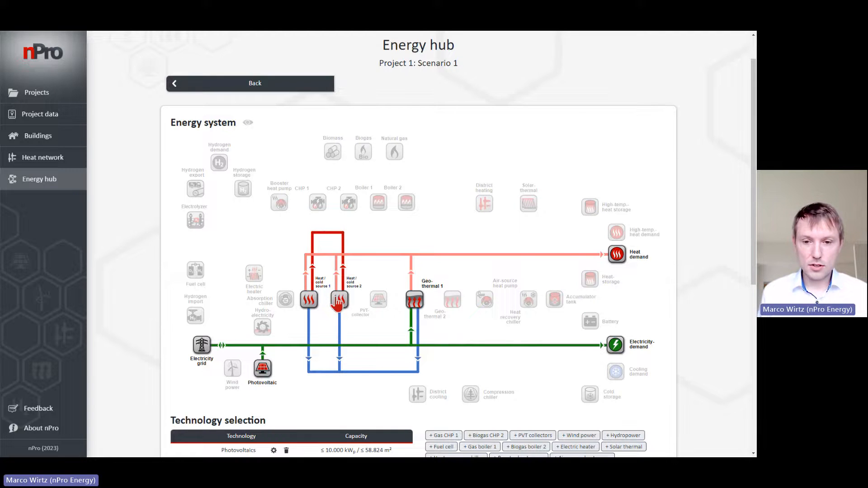
{"action": "left_click", "coordinate": [339, 301]}
{"action": "left_click", "coordinate": [310, 302]}
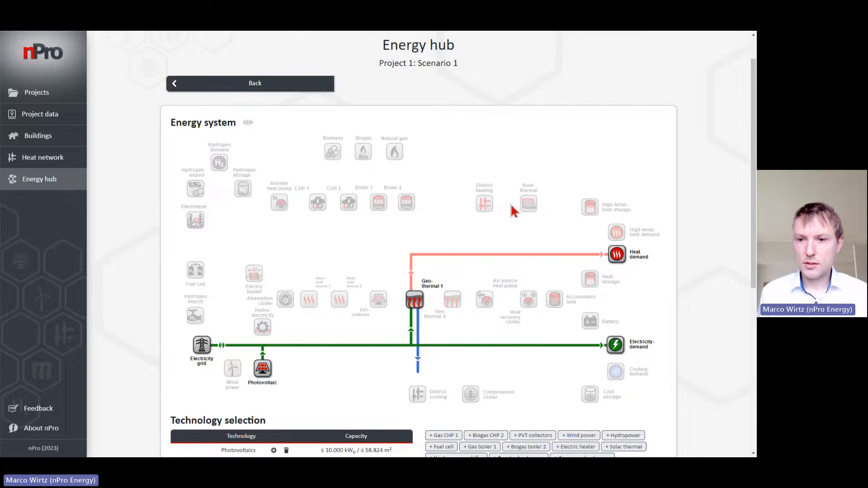
Try adding the PVT collector and Geothermal 2 to the energy system and remove both again.
{"action": "left_click", "coordinate": [379, 301]}
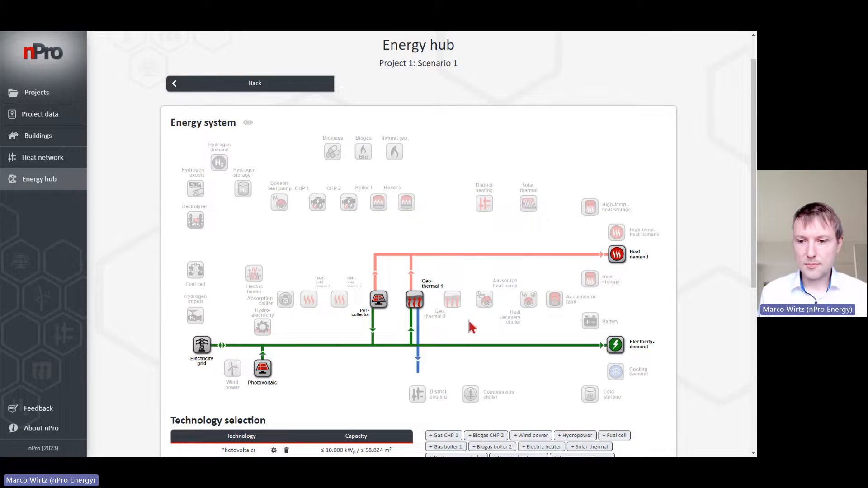
{"action": "left_click", "coordinate": [452, 302]}
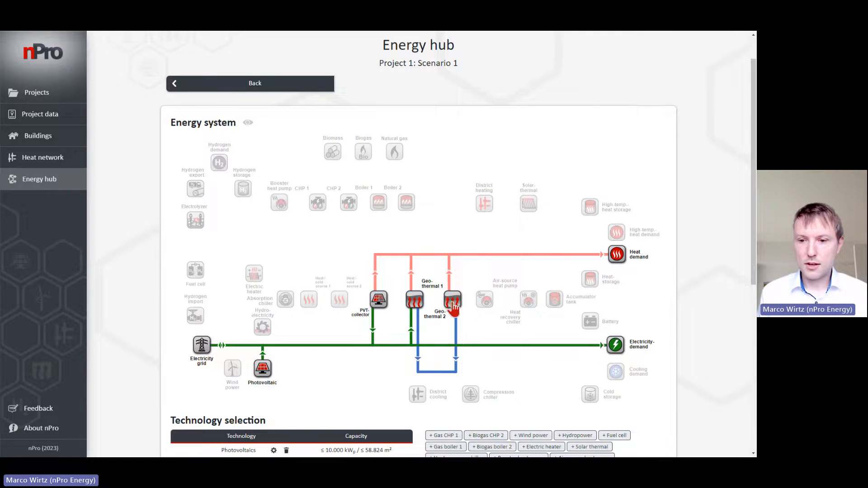
{"action": "left_click", "coordinate": [453, 306]}
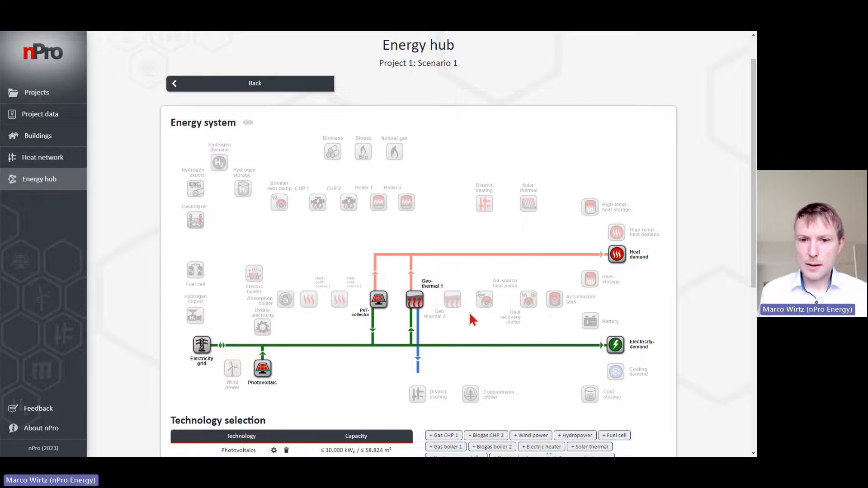
{"action": "left_click", "coordinate": [380, 307]}
Add Boiler 1 to the energy system as an additional heat generator.
{"action": "scroll", "coordinate": [380, 300], "scroll_direction": "down", "scroll_amount": 3}
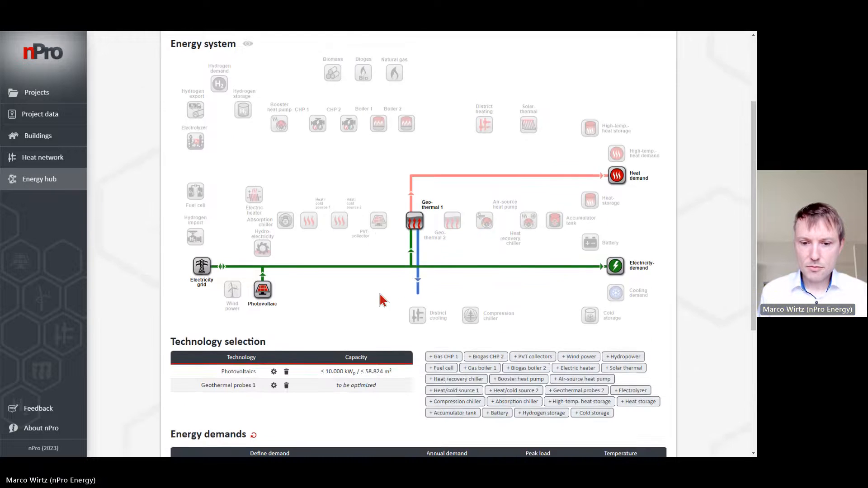
{"action": "scroll", "coordinate": [380, 294], "scroll_direction": "up", "scroll_amount": 2}
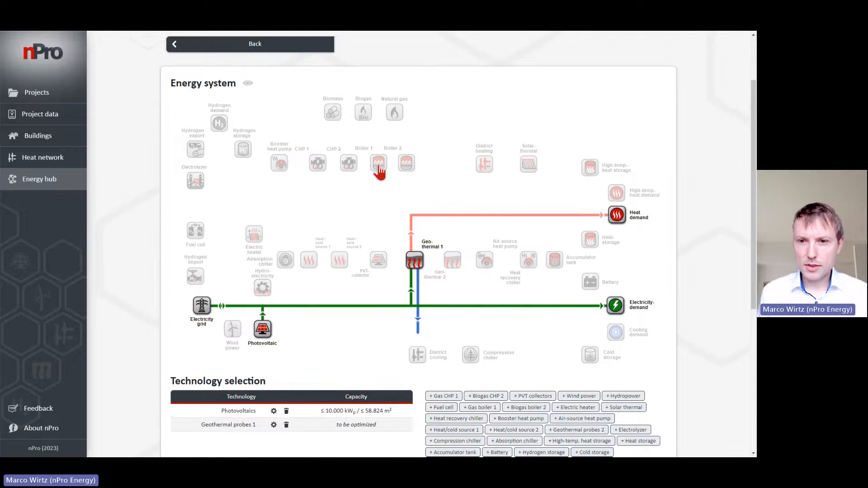
{"action": "left_click", "coordinate": [379, 164]}
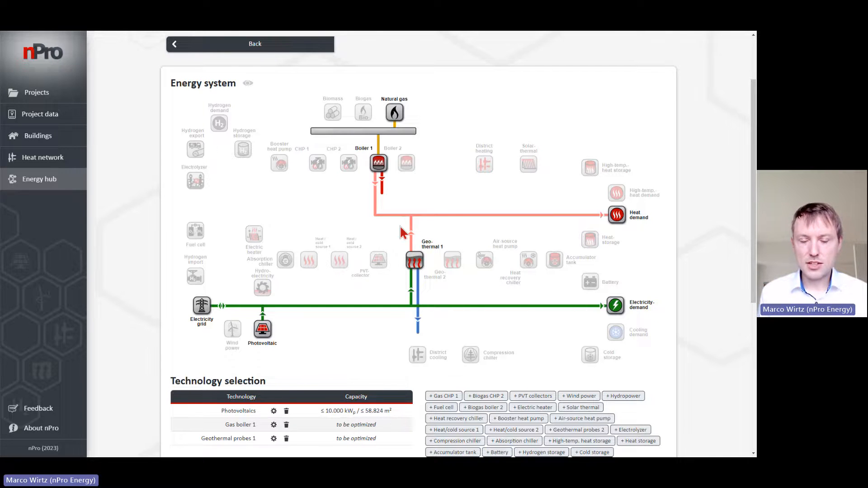
Try restricting gas boiler 1's operation to ambient air temperatures above 2 °C and disable the restriction again.
{"action": "left_click", "coordinate": [249, 429]}
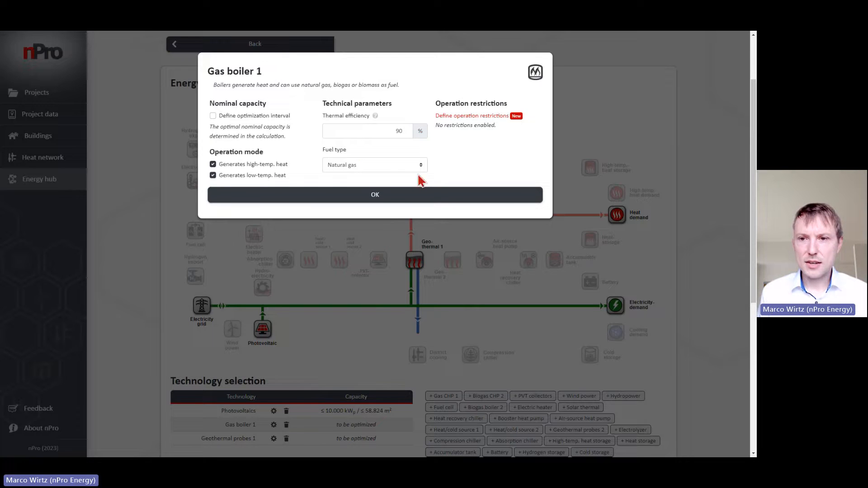
{"action": "left_click", "coordinate": [481, 116]}
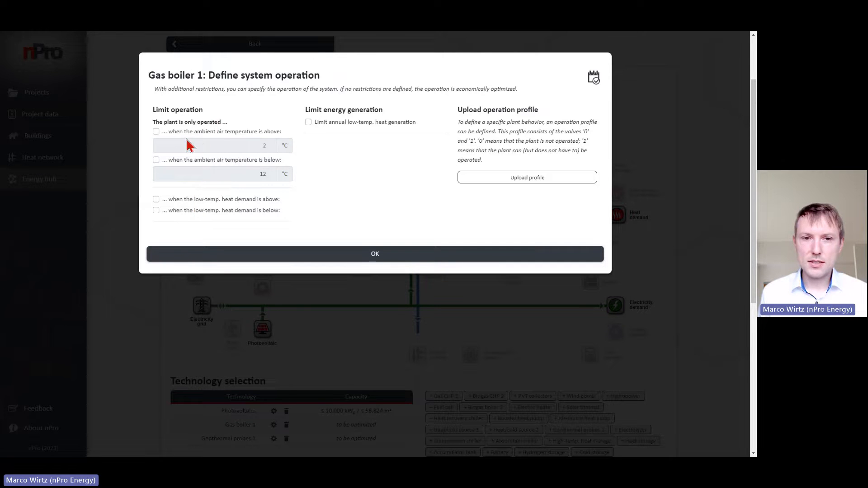
{"action": "left_click", "coordinate": [202, 131]}
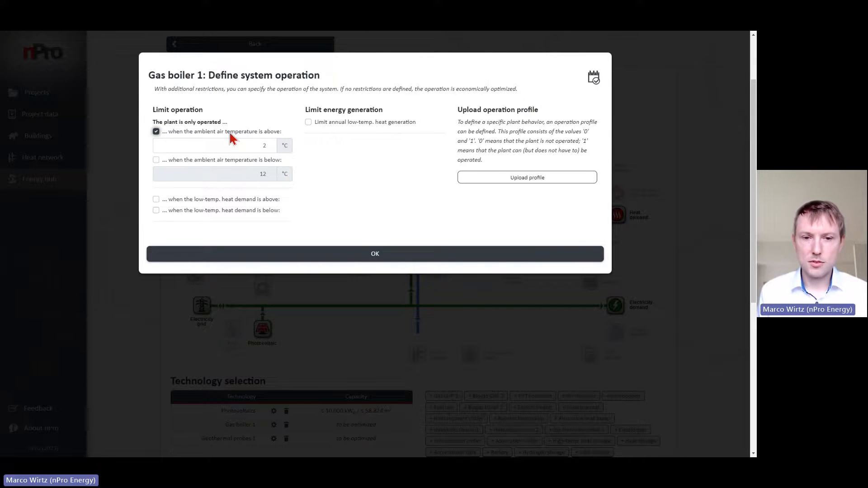
{"action": "left_click", "coordinate": [229, 131]}
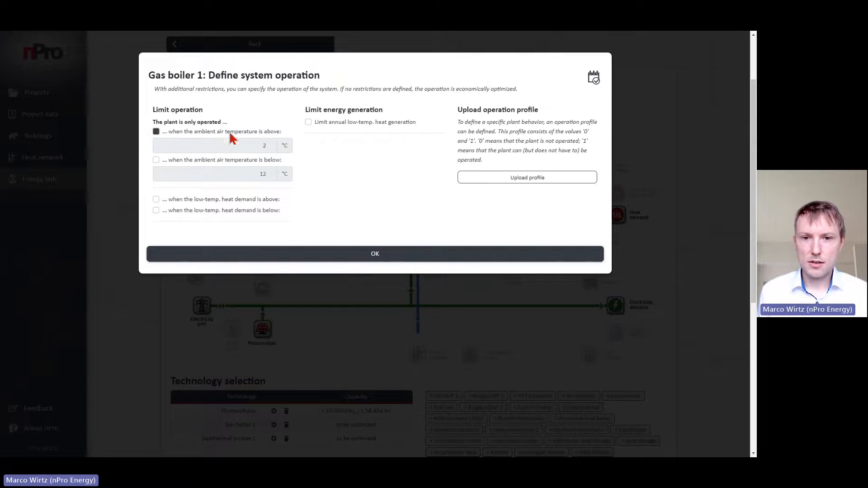
Try limiting gas boiler 1's annual low-temp. heat generation to 10% of demand, remove the limit again and close the boiler's settings.
{"action": "left_click", "coordinate": [341, 123]}
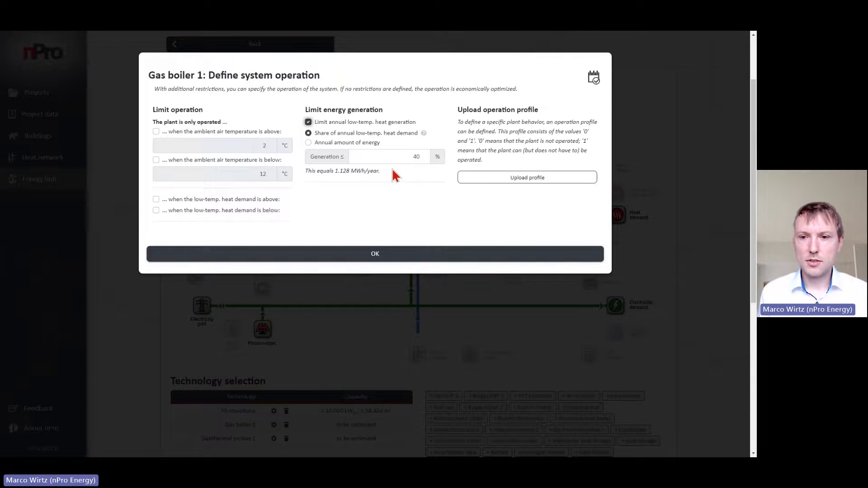
{"action": "left_click_drag", "start_coordinate": [405, 156], "coordinate": [424, 153]}
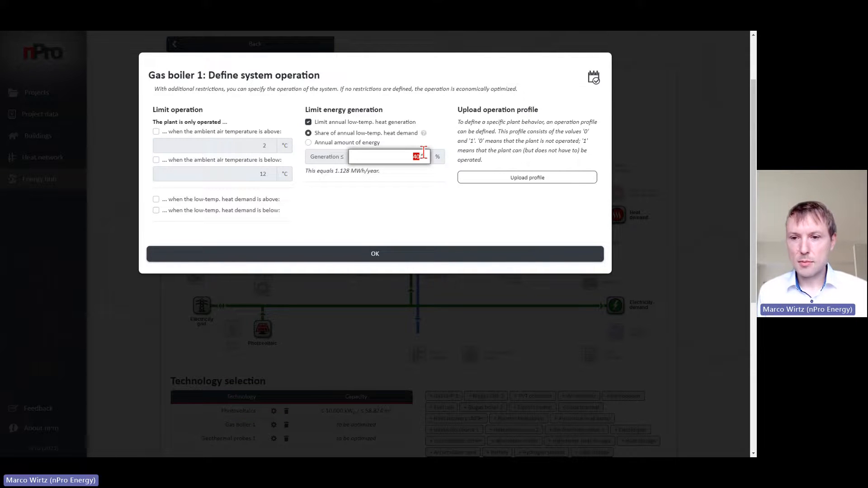
{"action": "type", "text": "10"}
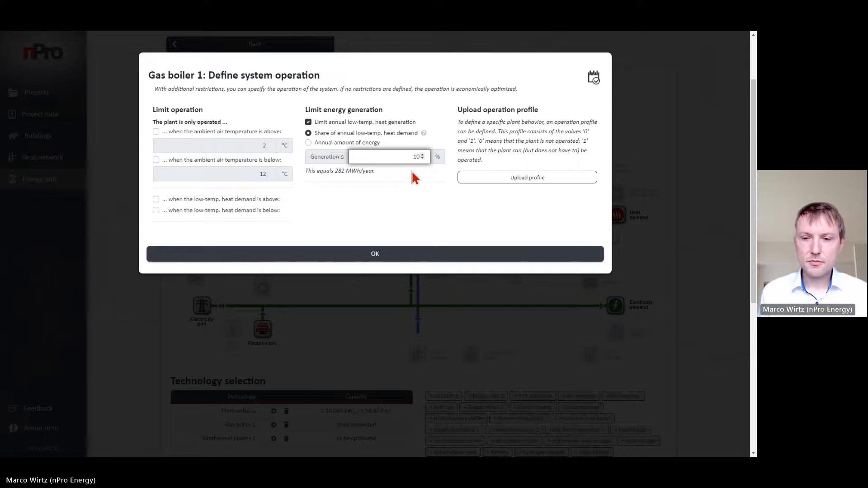
{"action": "left_click", "coordinate": [418, 197]}
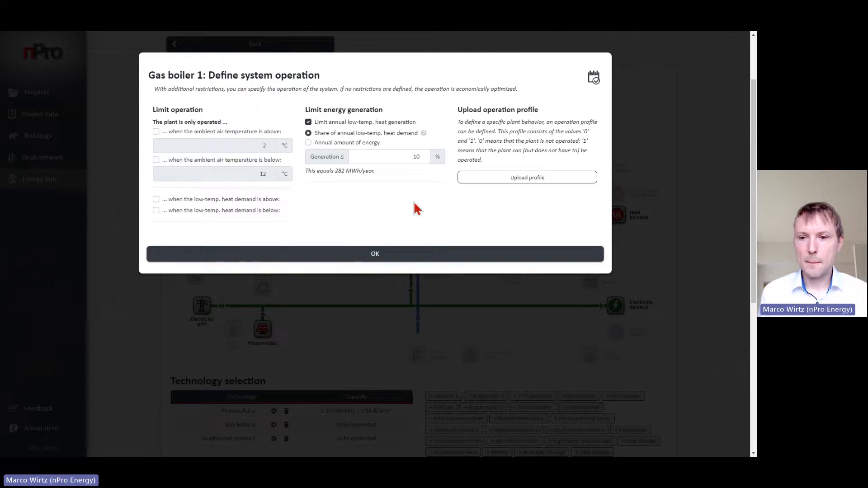
{"action": "left_click", "coordinate": [346, 123]}
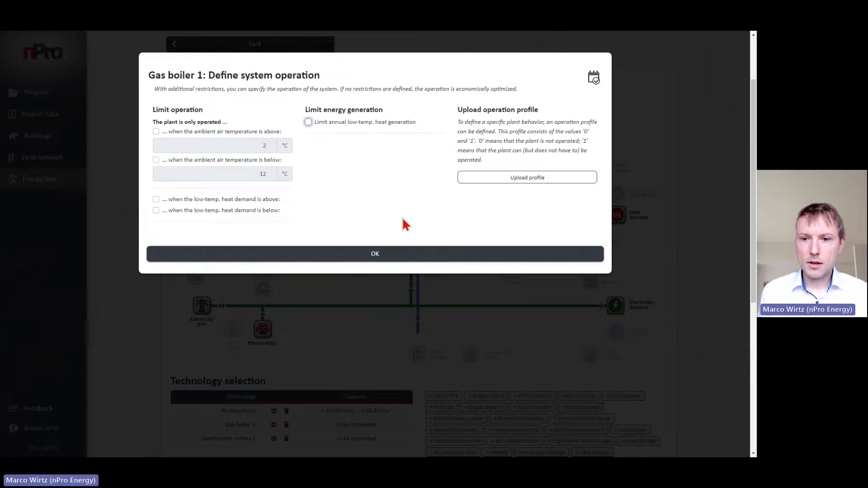
{"action": "left_click", "coordinate": [413, 256]}
{"action": "left_click", "coordinate": [427, 195]}
Size the energy hub's technologies for minimum costs.
{"action": "scroll", "coordinate": [427, 196], "scroll_direction": "down", "scroll_amount": 5}
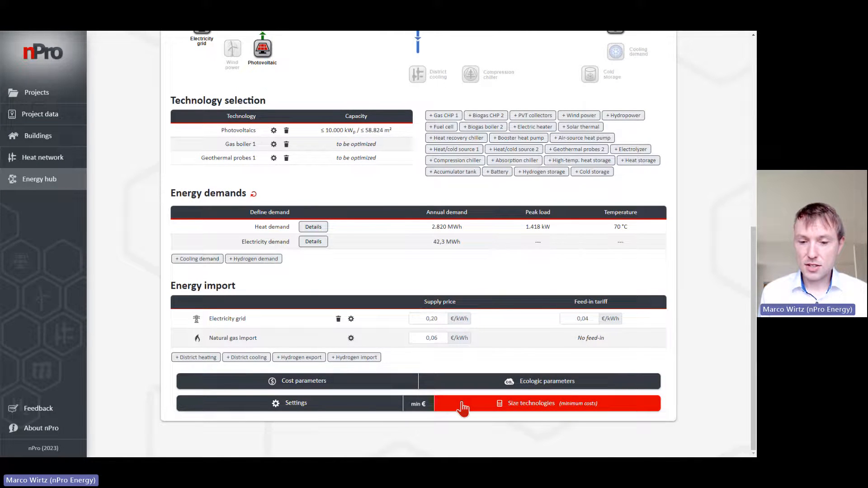
{"action": "left_click", "coordinate": [463, 407]}
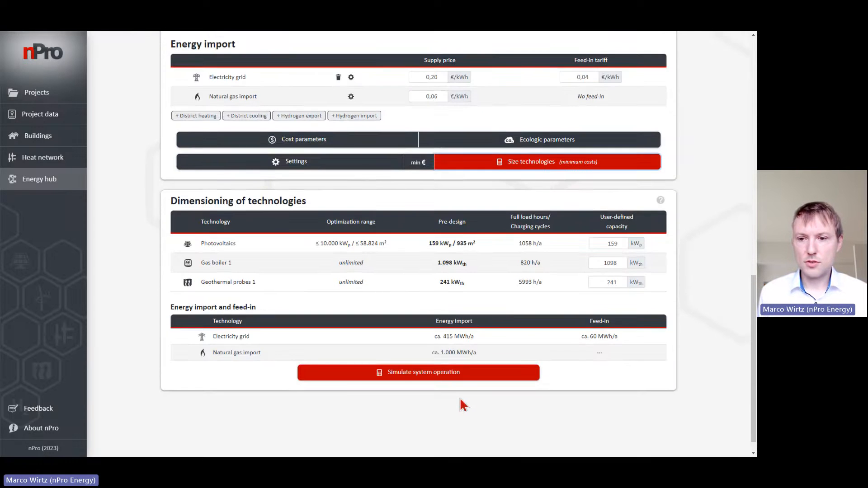
{"action": "scroll", "coordinate": [461, 399], "scroll_direction": "up", "scroll_amount": 1}
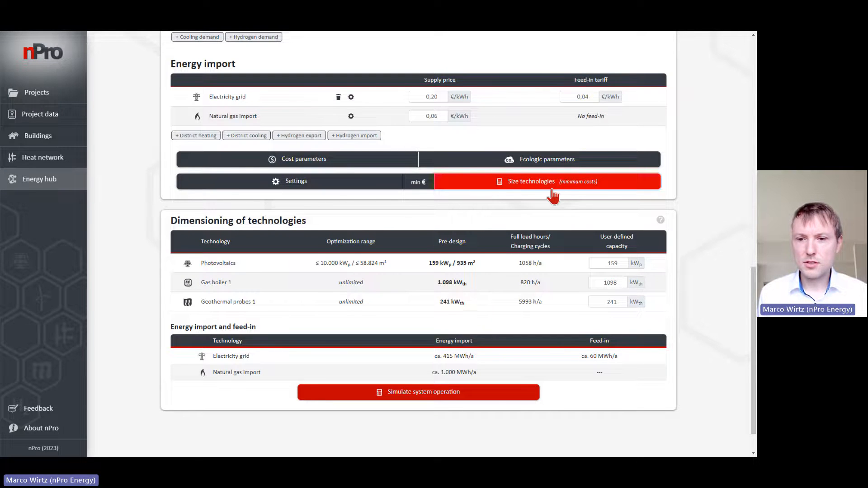
Examine the available optimization targets in the energy hub's calculation settings and close the settings.
{"action": "scroll", "coordinate": [527, 226], "scroll_direction": "up", "scroll_amount": 2}
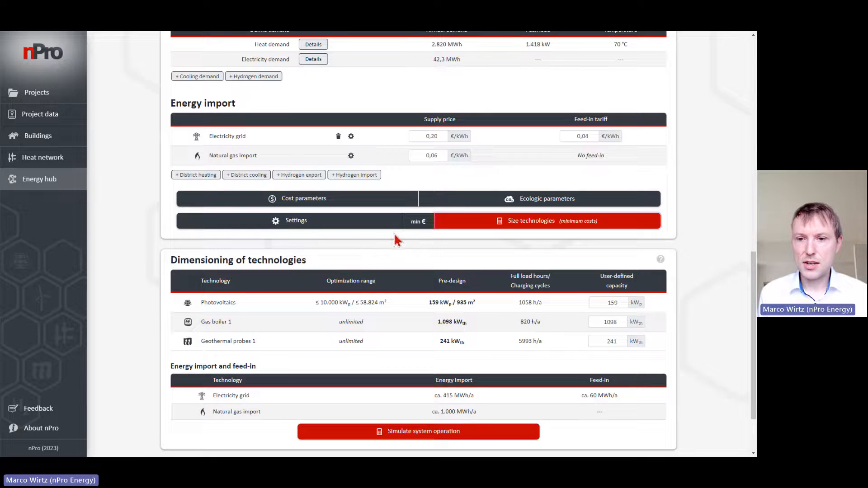
{"action": "left_click", "coordinate": [374, 229]}
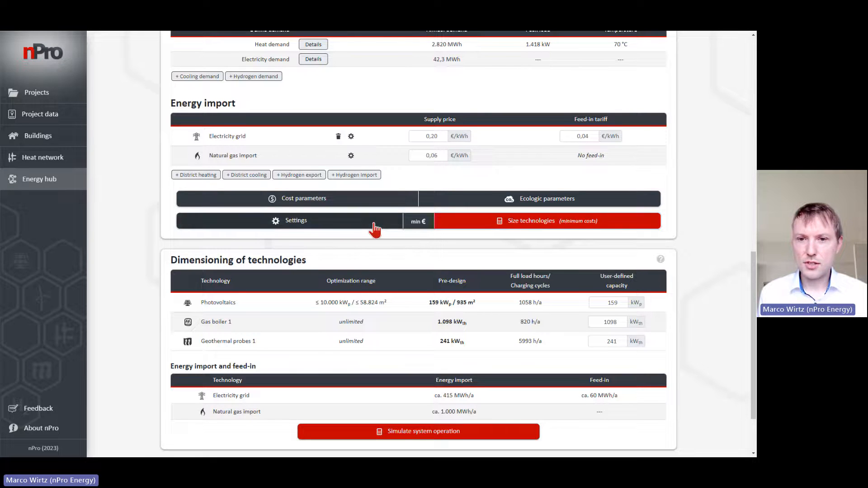
{"action": "left_click", "coordinate": [394, 107]}
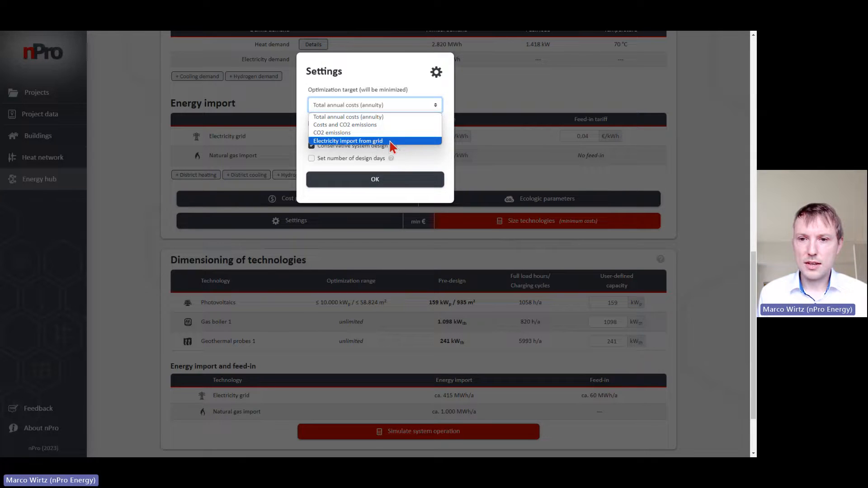
{"action": "left_click", "coordinate": [437, 161]}
{"action": "left_click", "coordinate": [694, 233]}
Simulate the system operation with the dimensioned technologies.
{"action": "scroll", "coordinate": [397, 353], "scroll_direction": "down", "scroll_amount": 1}
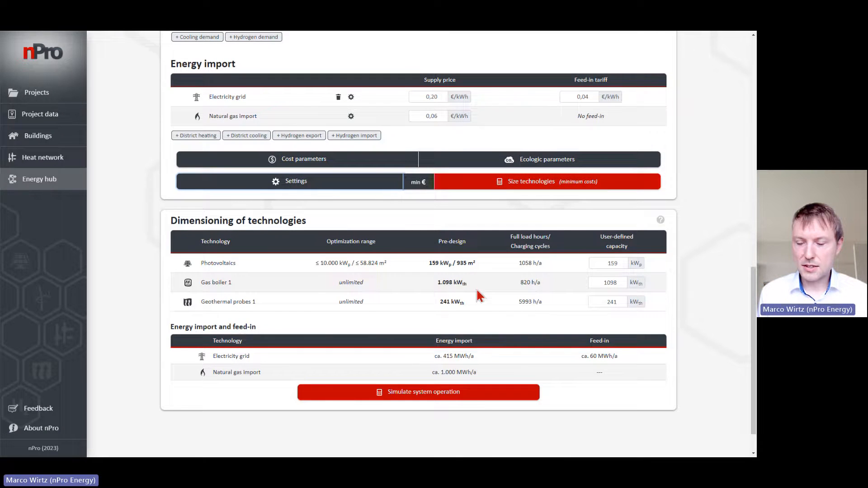
{"action": "left_click", "coordinate": [477, 398]}
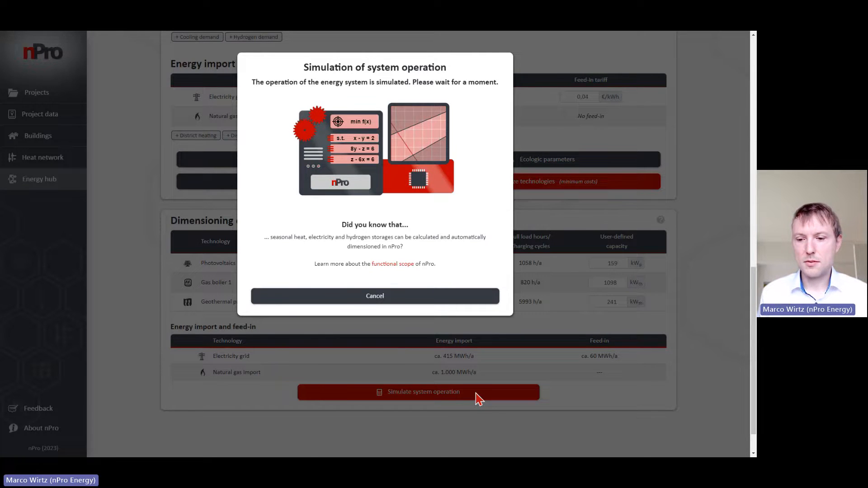
{"action": "scroll", "coordinate": [460, 326], "scroll_direction": "up", "scroll_amount": 1}
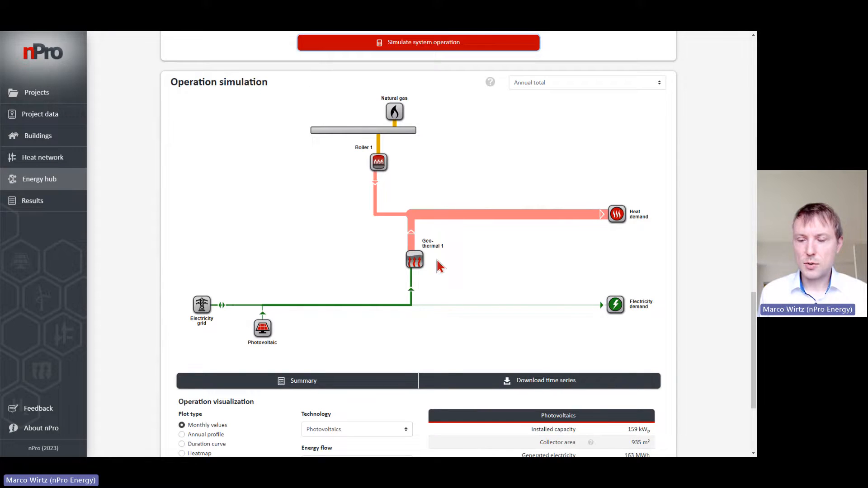
View the simulated energy flows for the summer season (Apr. - Sep.) and for January.
{"action": "left_click", "coordinate": [560, 86]}
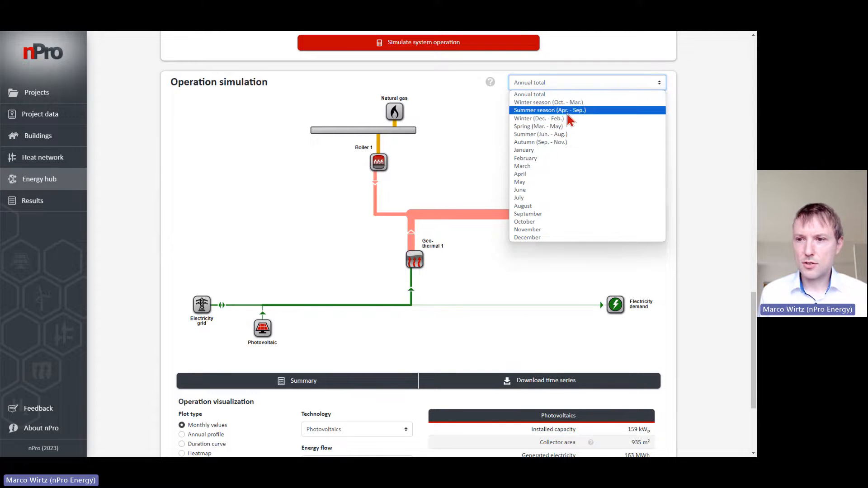
{"action": "left_click", "coordinate": [569, 116]}
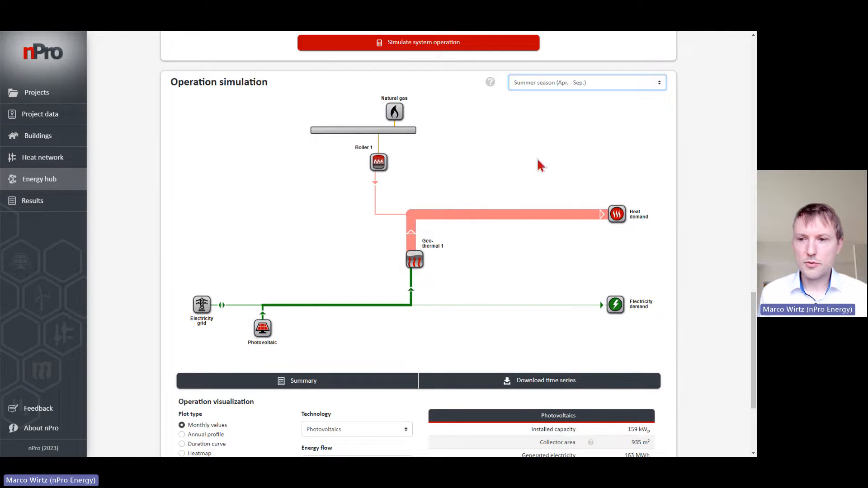
{"action": "left_click", "coordinate": [568, 82]}
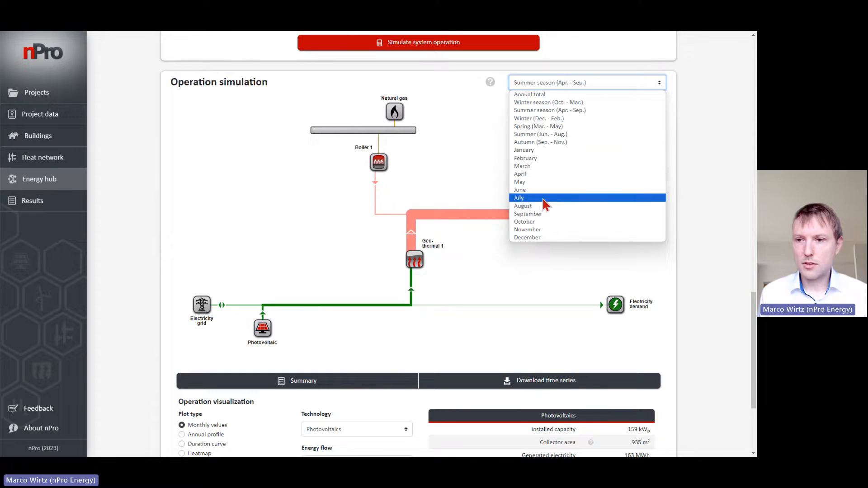
{"action": "left_click", "coordinate": [545, 150]}
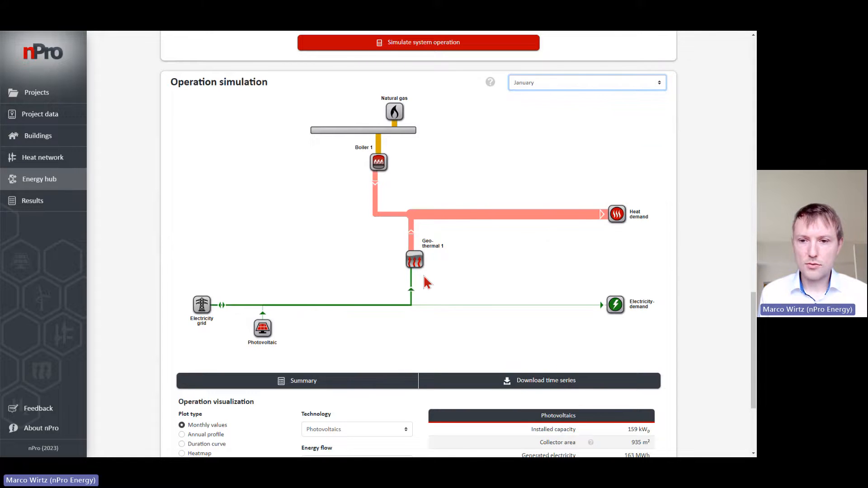
Plot the heat balance as stacked monthly values and examine the monthly contributions.
{"action": "scroll", "coordinate": [350, 278], "scroll_direction": "down", "scroll_amount": 3}
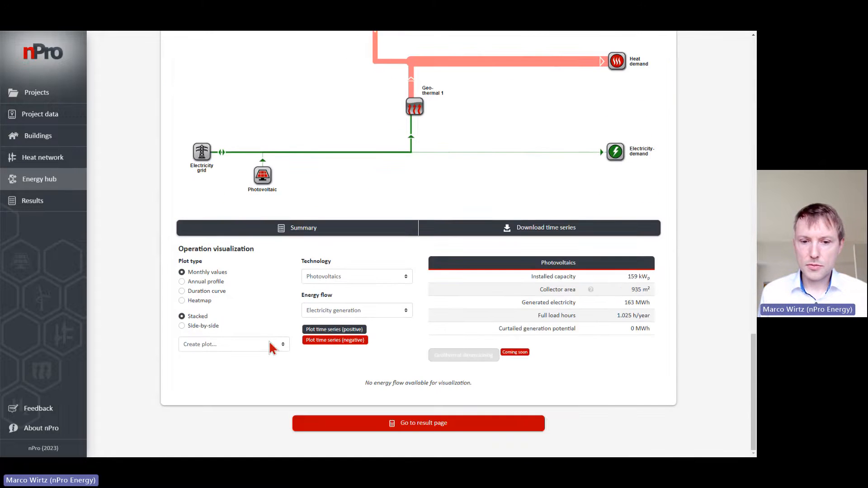
{"action": "left_click", "coordinate": [260, 348]}
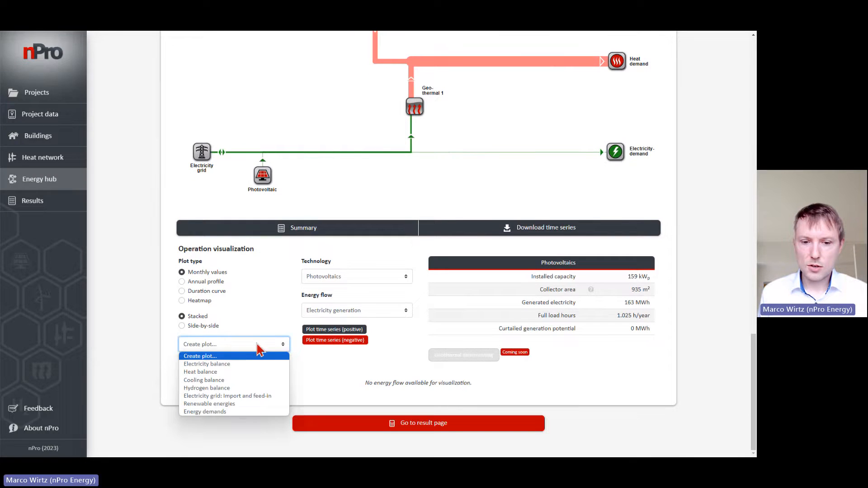
{"action": "left_click", "coordinate": [235, 375]}
{"action": "scroll", "coordinate": [233, 374], "scroll_direction": "down", "scroll_amount": 2}
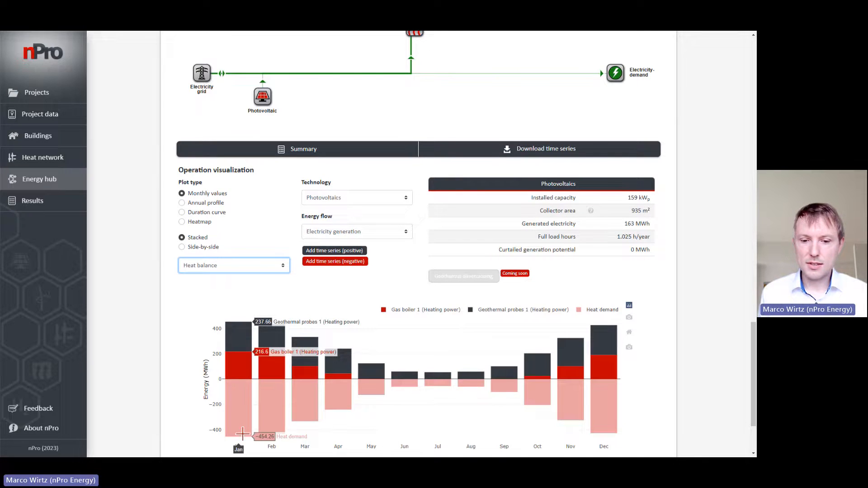
{"action": "scroll", "coordinate": [243, 426], "scroll_direction": "down", "scroll_amount": 1}
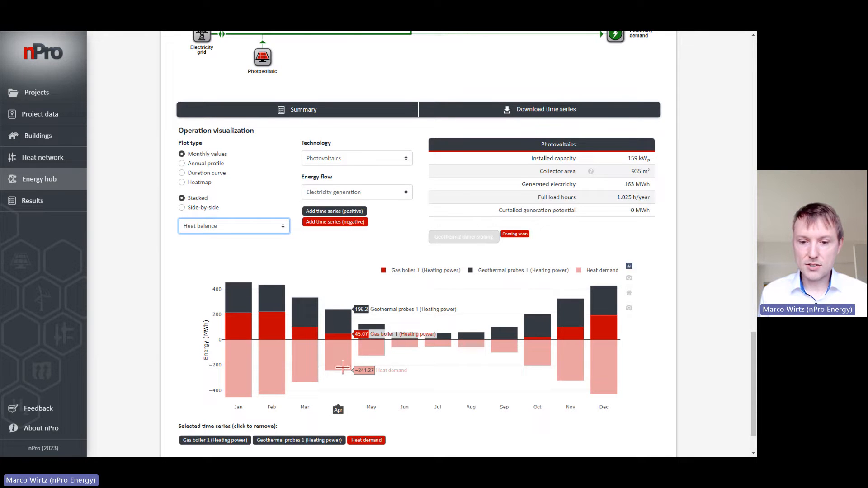
{"action": "scroll", "coordinate": [352, 391], "scroll_direction": "down", "scroll_amount": 1}
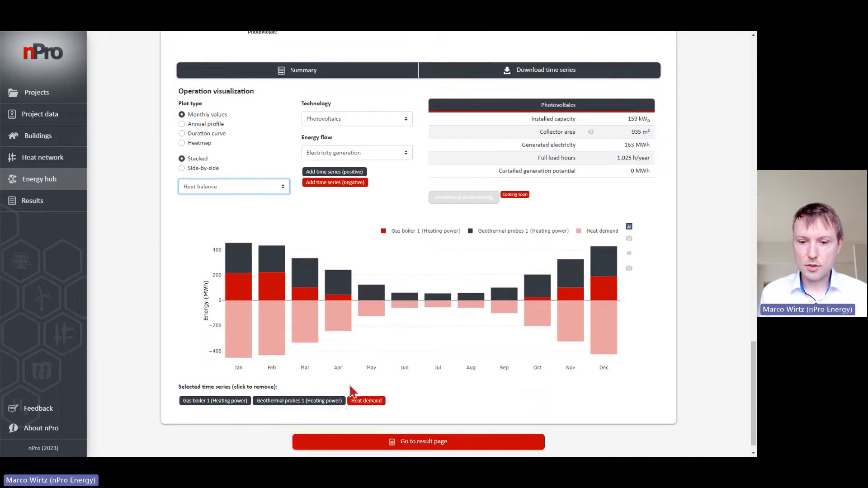
Remove the Geothermal probes 1 heating power series from the plot and add photovoltaics electricity generation as a positive series.
{"action": "left_click", "coordinate": [284, 401]}
{"action": "scroll", "coordinate": [345, 286], "scroll_direction": "up", "scroll_amount": 1}
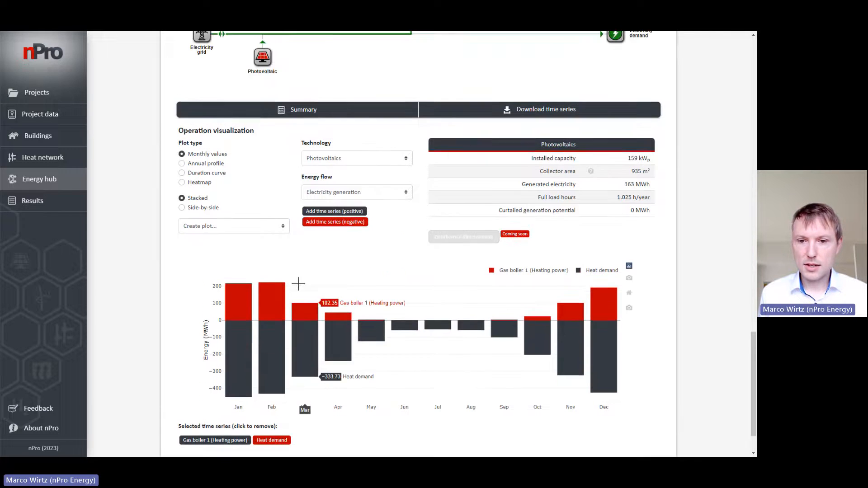
{"action": "left_click", "coordinate": [352, 211]}
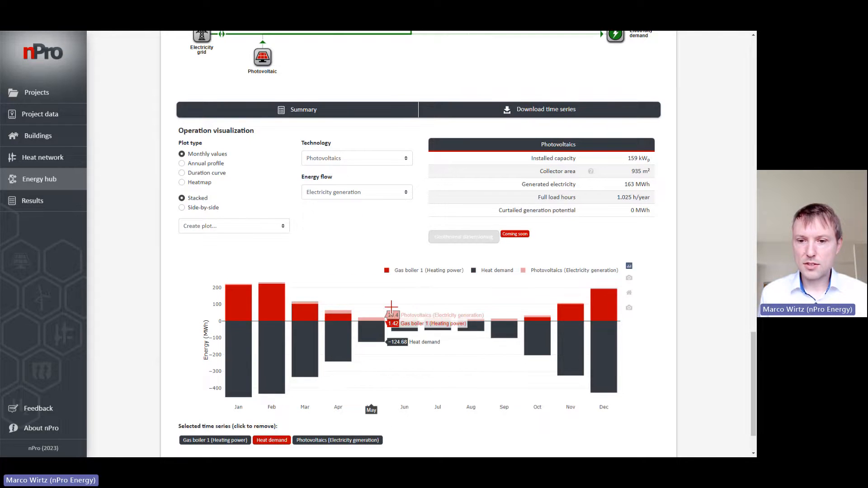
Change the plot type to annual profile and zoom the chart to about early May through the end of June.
{"action": "left_click", "coordinate": [206, 166]}
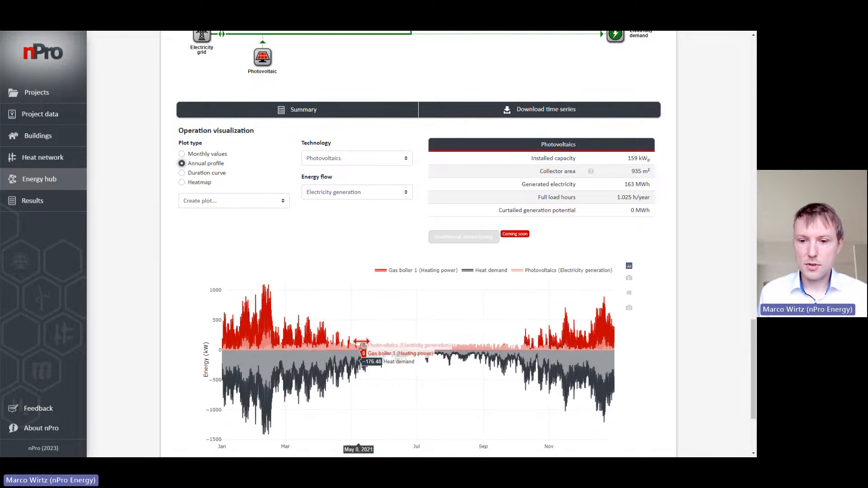
{"action": "left_click_drag", "start_coordinate": [360, 348], "coordinate": [417, 339]}
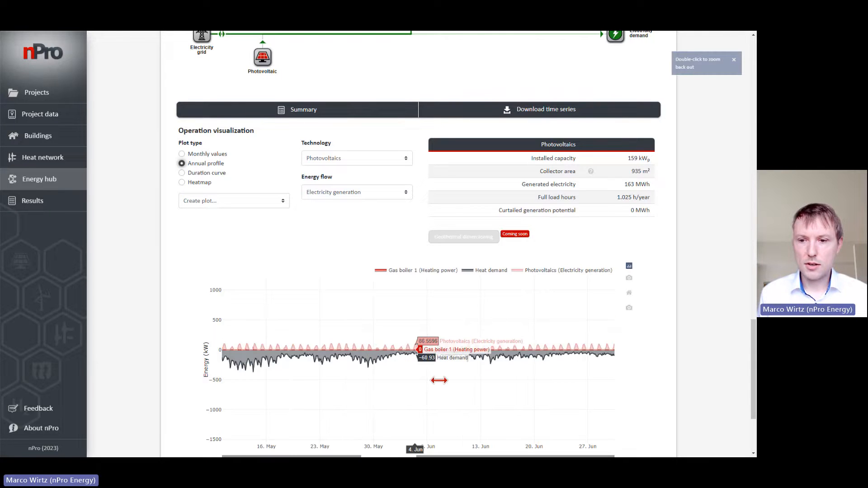
{"action": "scroll", "coordinate": [388, 199], "scroll_direction": "up", "scroll_amount": 1}
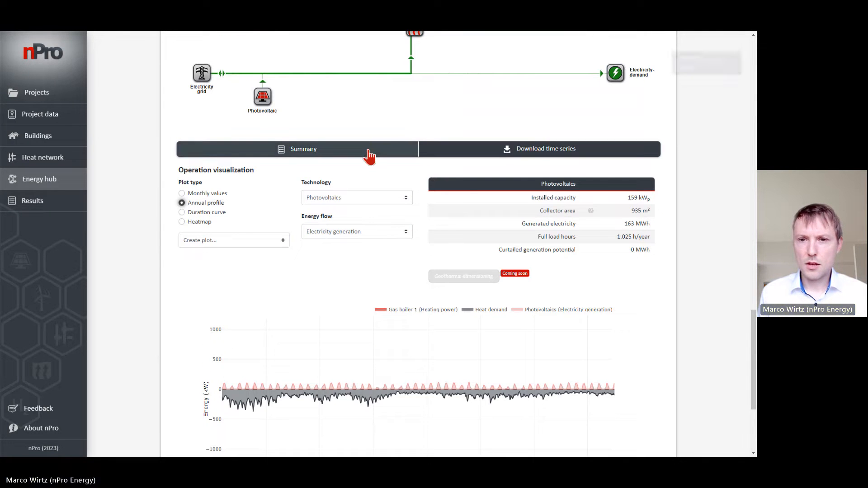
Review the simulation's result overview for energy import, energy feed-in, and electricity generation and import.
{"action": "left_click", "coordinate": [368, 155]}
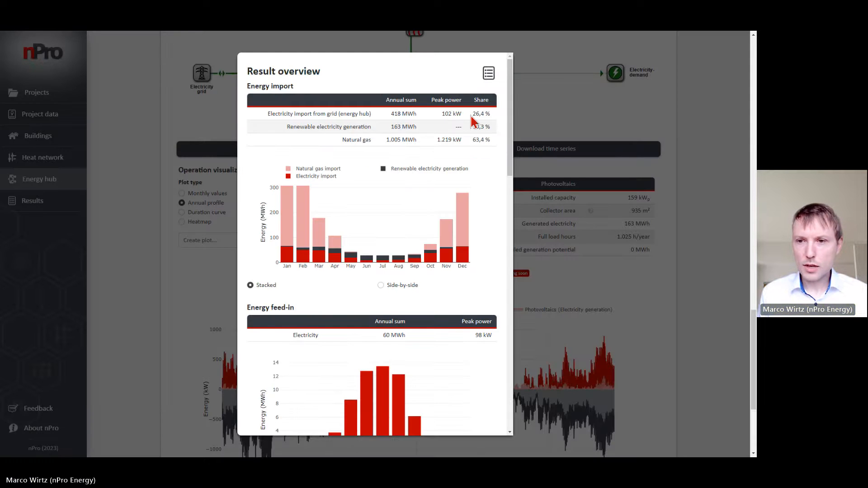
{"action": "scroll", "coordinate": [510, 130], "scroll_direction": "down", "scroll_amount": 1}
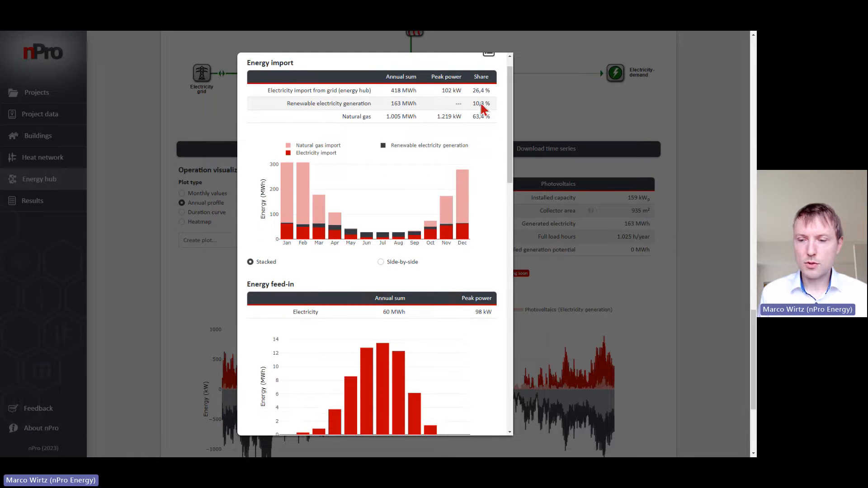
{"action": "scroll", "coordinate": [513, 131], "scroll_direction": "down", "scroll_amount": 1}
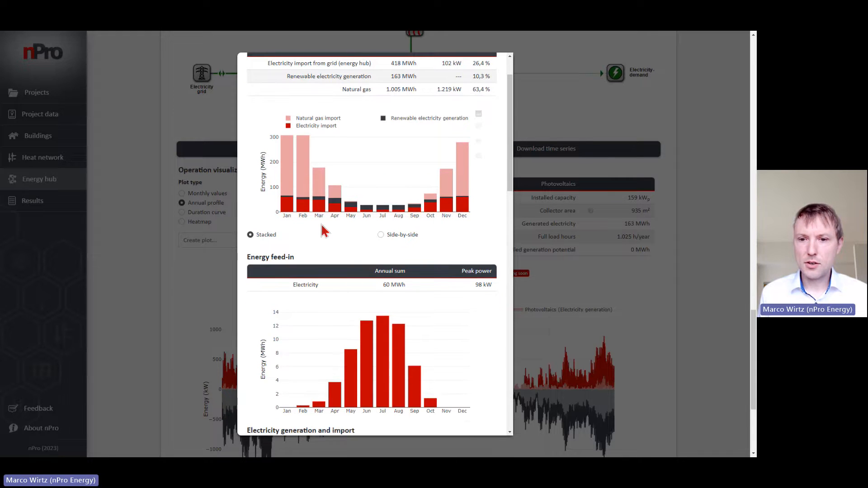
{"action": "scroll", "coordinate": [512, 156], "scroll_direction": "down", "scroll_amount": 1}
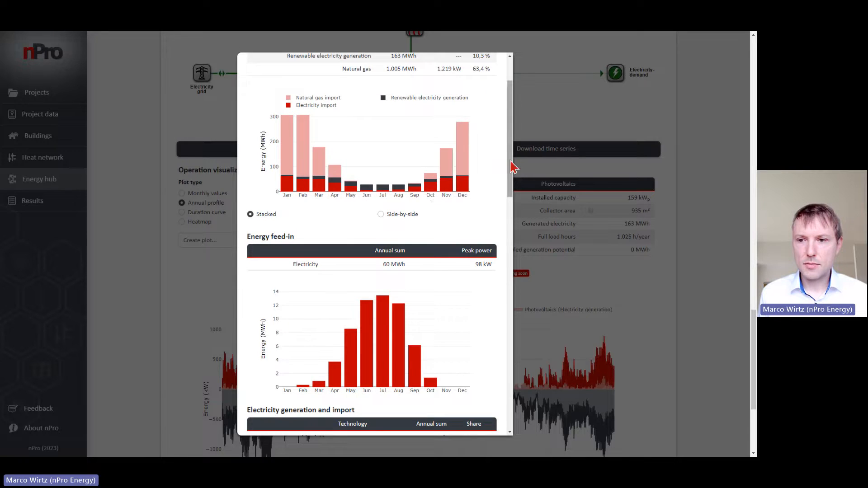
{"action": "left_click_drag", "start_coordinate": [512, 170], "coordinate": [497, 245]}
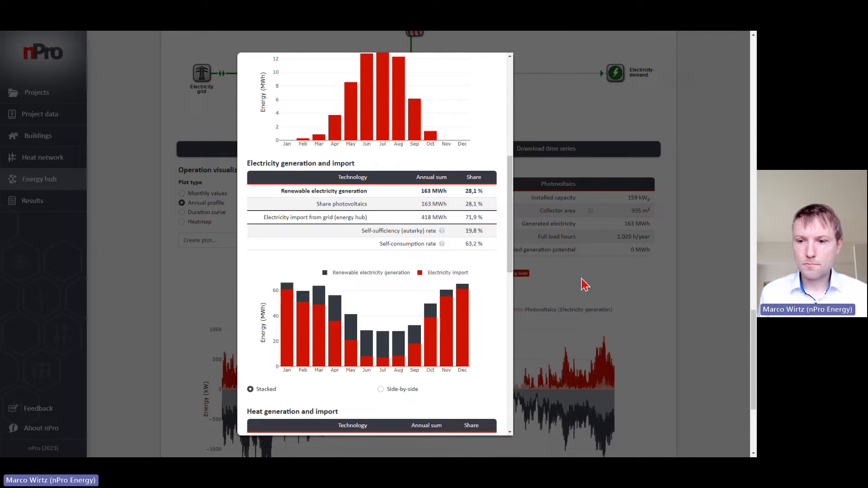
{"action": "left_click", "coordinate": [579, 251]}
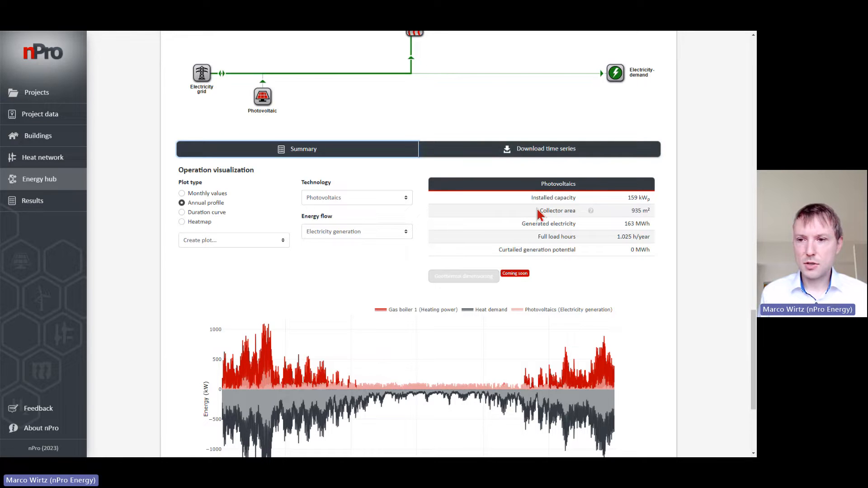
Open the project's result page and examine the annual balance and cash flow in the economic results.
{"action": "scroll", "coordinate": [538, 209], "scroll_direction": "up", "scroll_amount": 2}
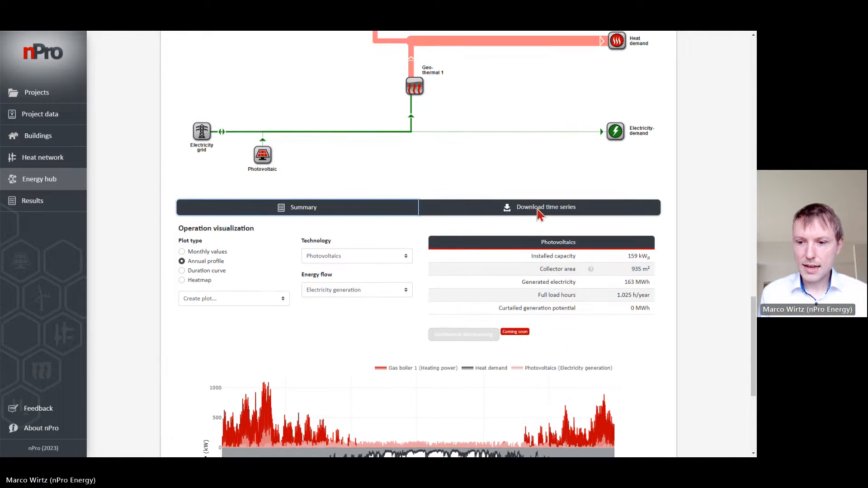
{"action": "scroll", "coordinate": [520, 272], "scroll_direction": "down", "scroll_amount": 6}
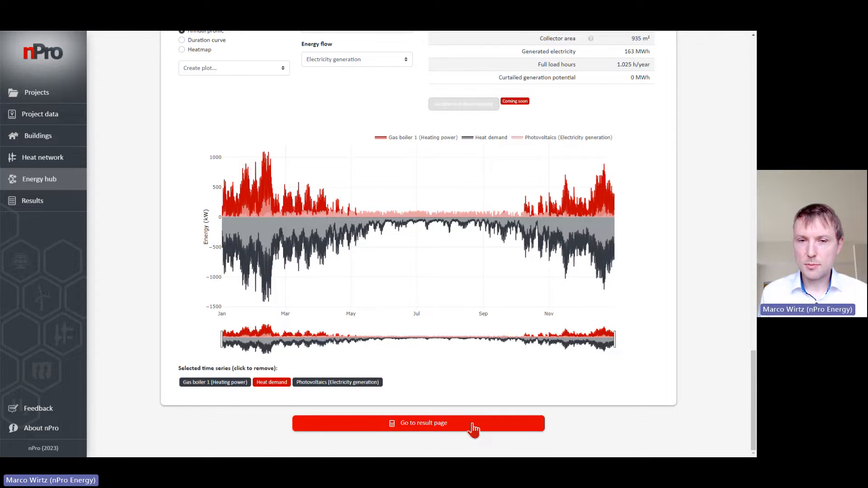
{"action": "left_click", "coordinate": [474, 428]}
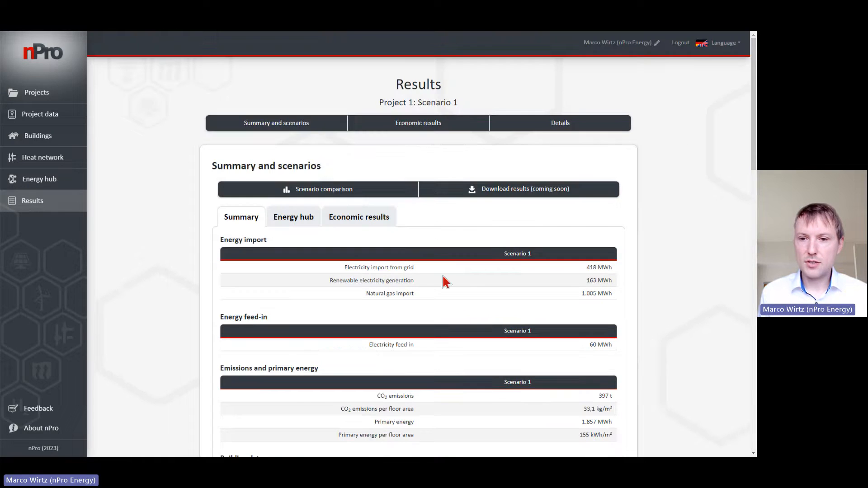
{"action": "left_click", "coordinate": [430, 132]}
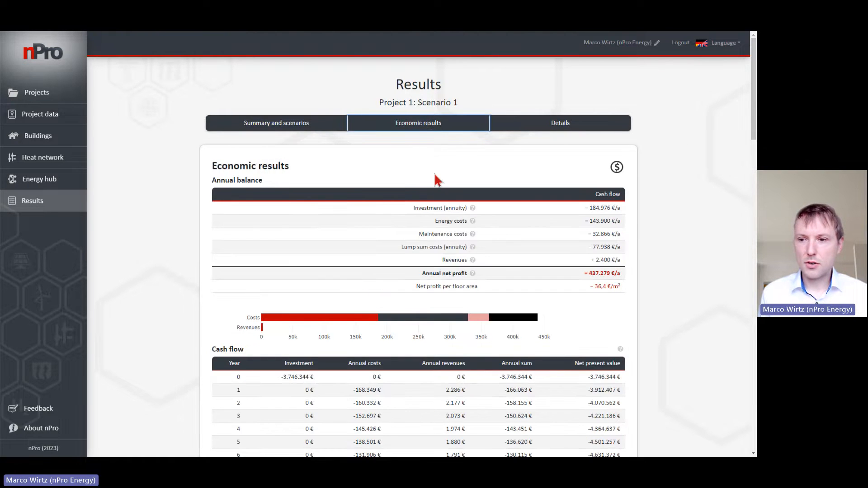
{"action": "scroll", "coordinate": [441, 180], "scroll_direction": "down", "scroll_amount": 2}
{"action": "scroll", "coordinate": [502, 172], "scroll_direction": "down", "scroll_amount": 3}
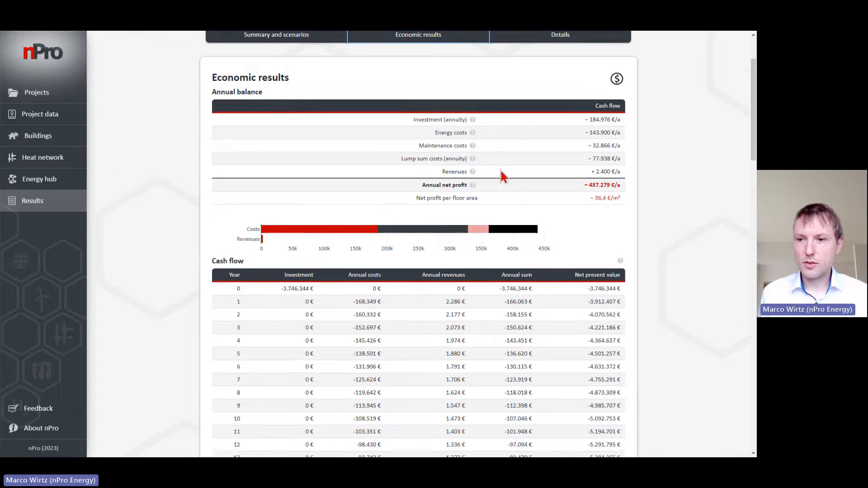
{"action": "scroll", "coordinate": [450, 259], "scroll_direction": "down", "scroll_amount": 1}
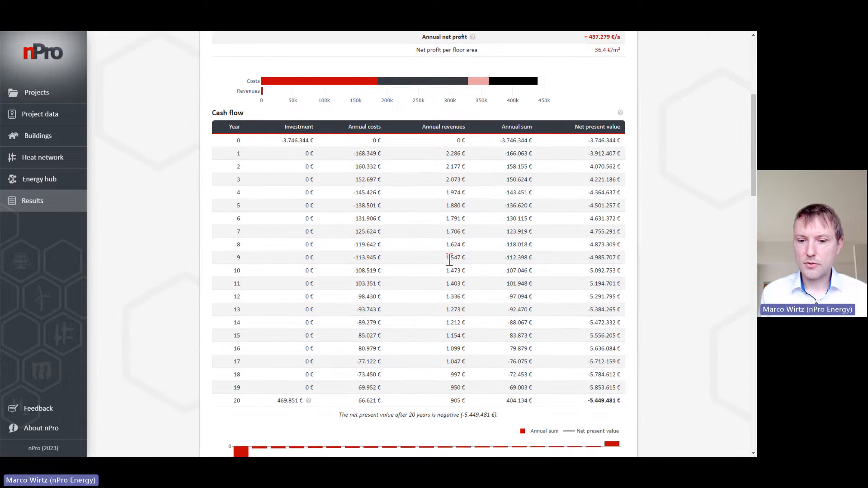
{"action": "scroll", "coordinate": [396, 304], "scroll_direction": "down", "scroll_amount": 2}
{"action": "scroll", "coordinate": [396, 302], "scroll_direction": "down", "scroll_amount": 8}
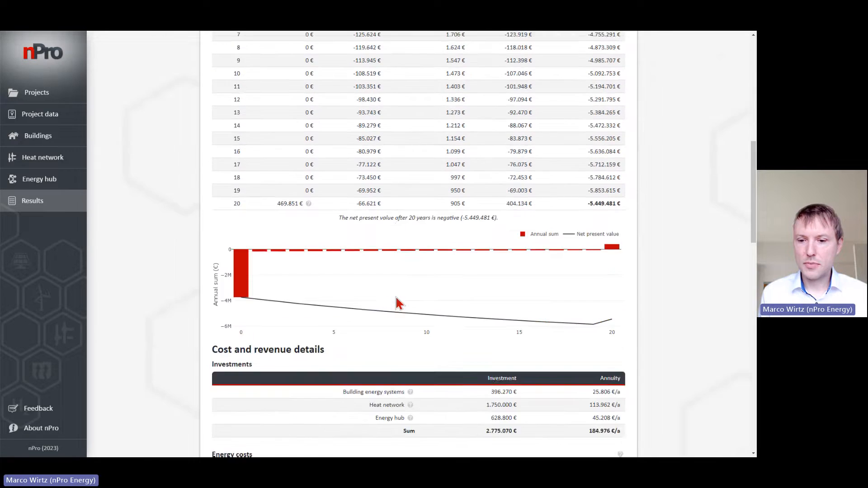
Examine the cost and revenue details for investments, energy costs, maintenance costs and lump sum costs.
{"action": "scroll", "coordinate": [409, 321], "scroll_direction": "down", "scroll_amount": 1}
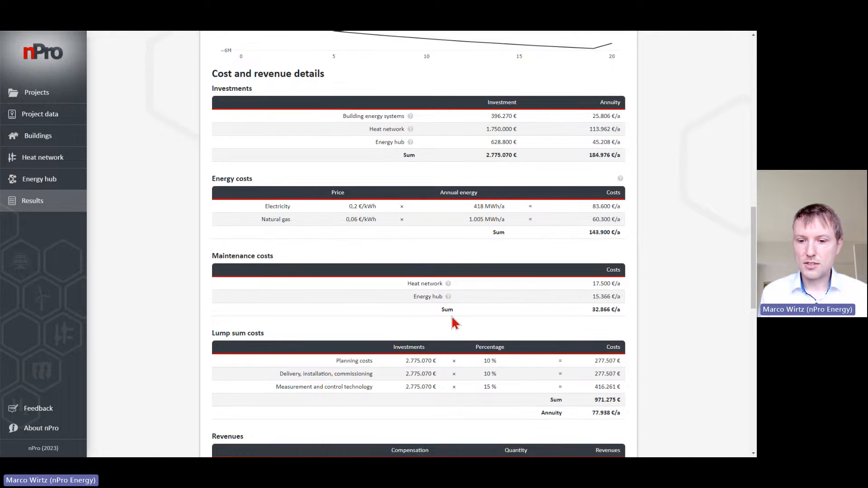
{"action": "scroll", "coordinate": [452, 312], "scroll_direction": "up", "scroll_amount": 1}
{"action": "left_click_drag", "start_coordinate": [407, 323], "coordinate": [441, 336]}
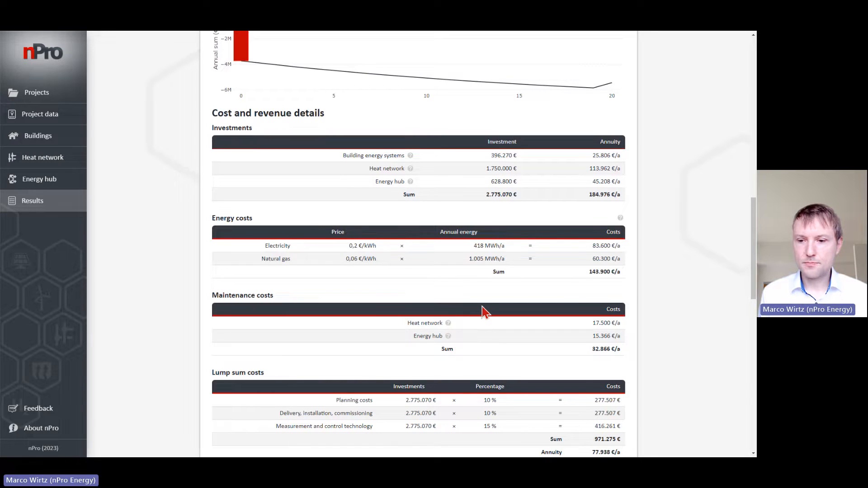
{"action": "scroll", "coordinate": [452, 294], "scroll_direction": "up", "scroll_amount": 1}
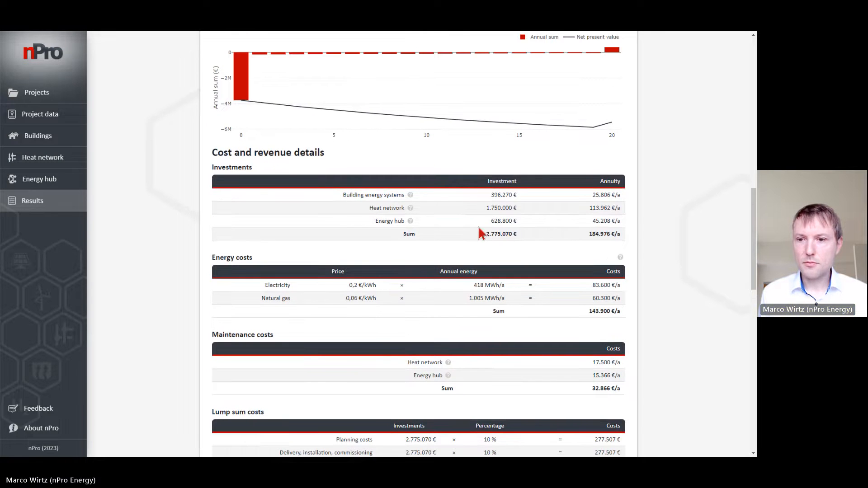
Duplicate the current scenario from the scenario comparison and load the copy, Scenario 2, from the saved projects.
{"action": "scroll", "coordinate": [481, 233], "scroll_direction": "up", "scroll_amount": 20}
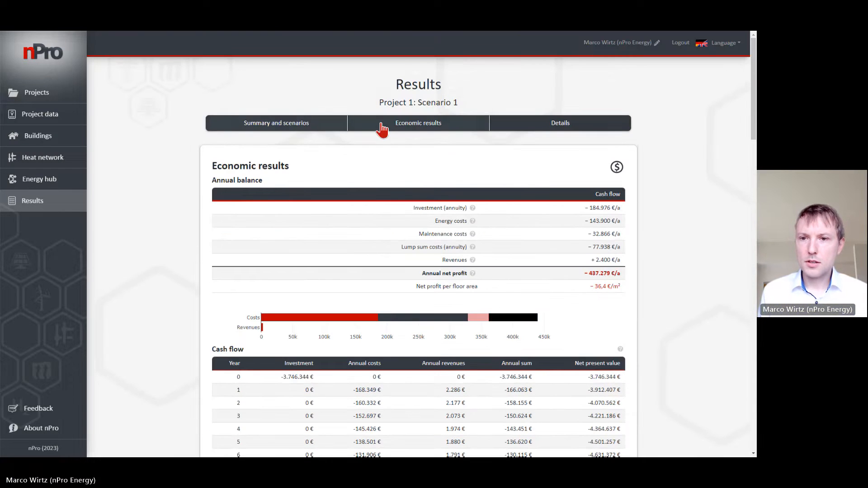
{"action": "left_click", "coordinate": [304, 126]}
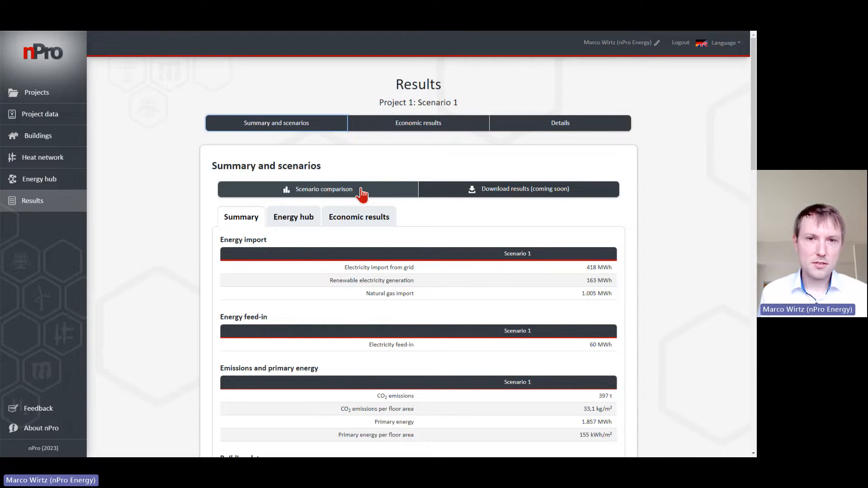
{"action": "left_click", "coordinate": [362, 193]}
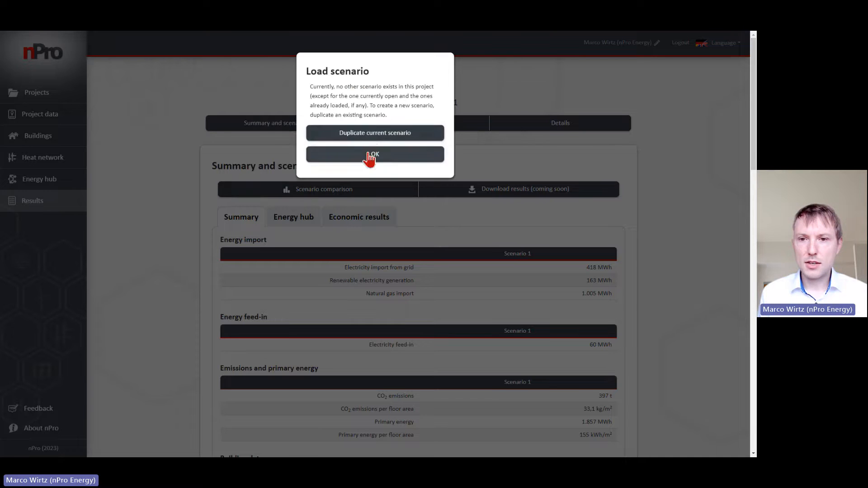
{"action": "left_click", "coordinate": [418, 133]}
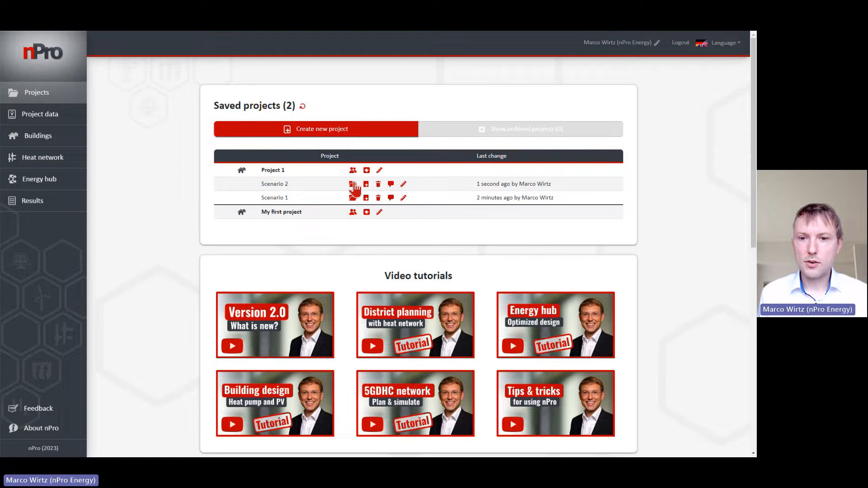
{"action": "left_click", "coordinate": [352, 185]}
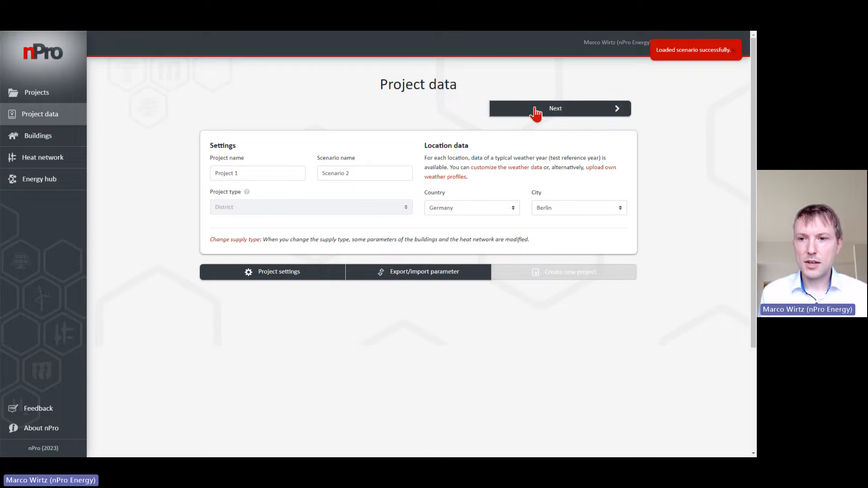
Replace Boiler 1 with an electric heater in Scenario 2's energy hub, keeping the buildings and heat network as they are.
{"action": "left_click", "coordinate": [535, 111]}
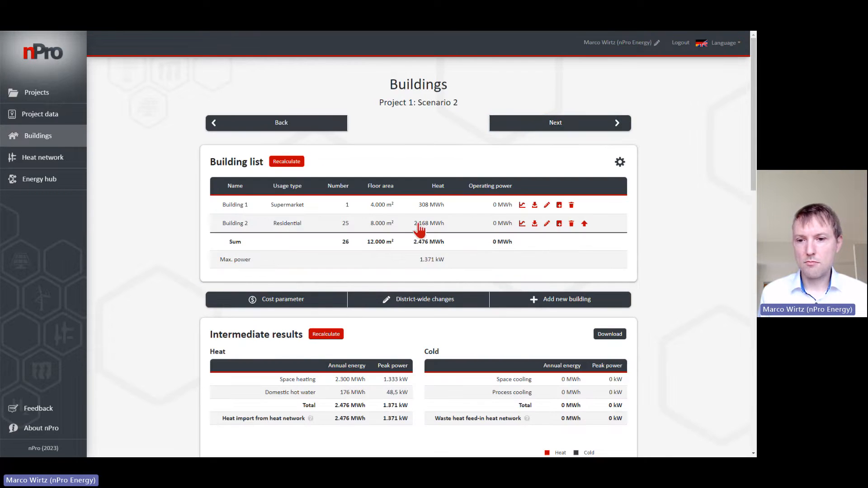
{"action": "left_click", "coordinate": [514, 131]}
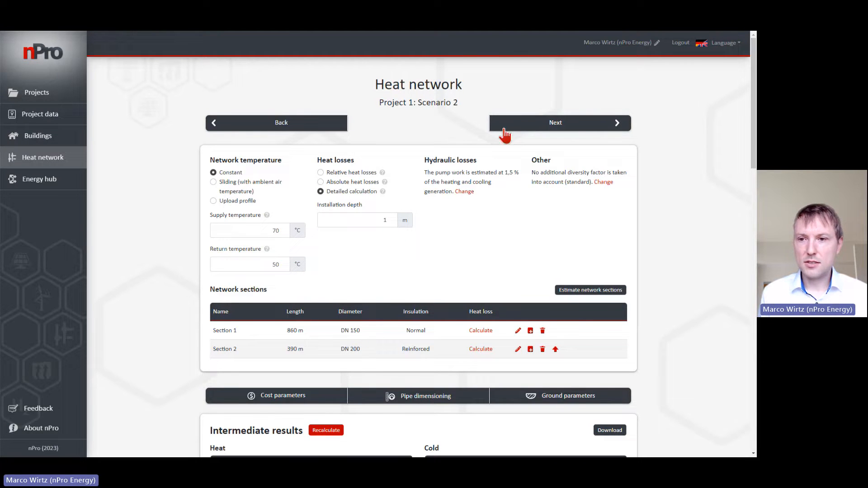
{"action": "left_click", "coordinate": [507, 130]}
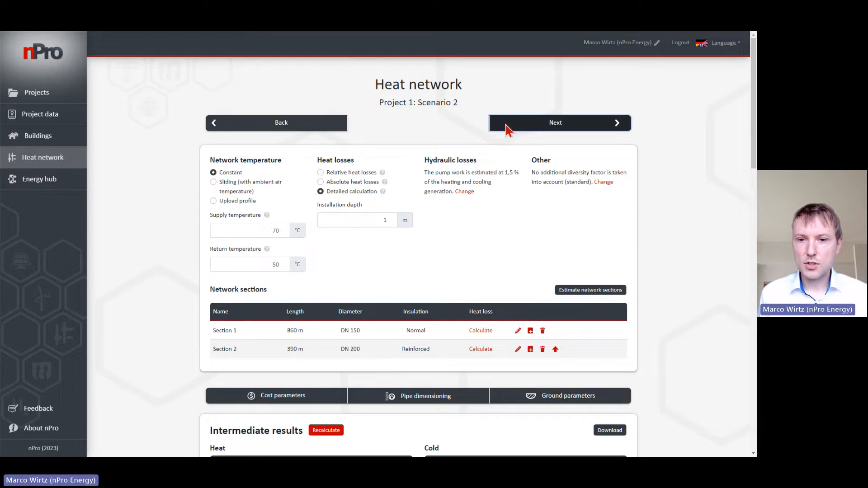
{"action": "scroll", "coordinate": [400, 191], "scroll_direction": "down", "scroll_amount": 2}
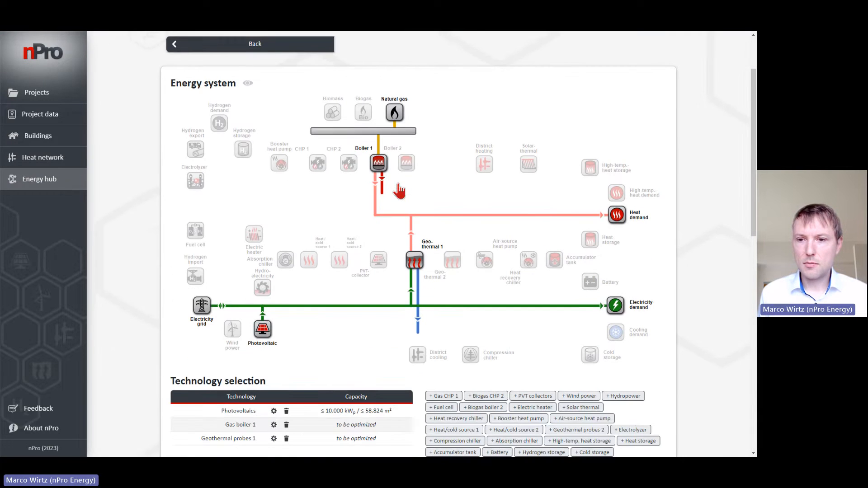
{"action": "left_click", "coordinate": [379, 164]}
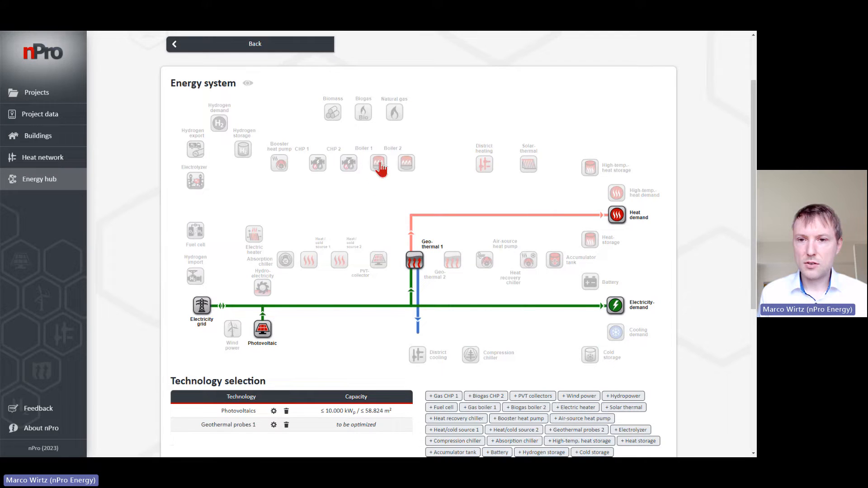
{"action": "left_click", "coordinate": [255, 233]}
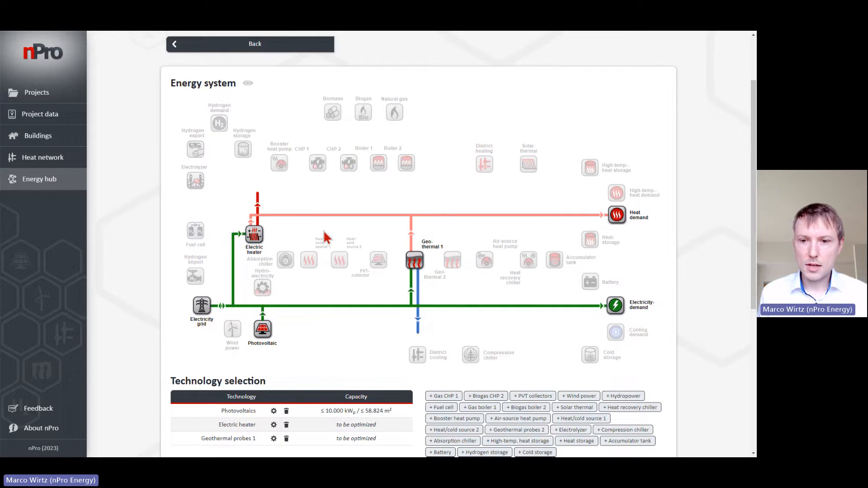
Size Scenario 2's technologies for minimum costs and simulate the system operation.
{"action": "scroll", "coordinate": [330, 230], "scroll_direction": "down", "scroll_amount": 1}
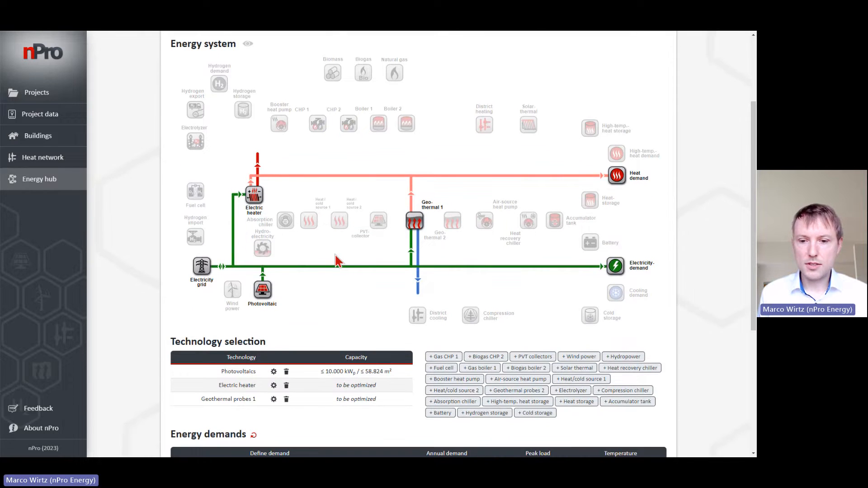
{"action": "scroll", "coordinate": [337, 261], "scroll_direction": "down", "scroll_amount": 5}
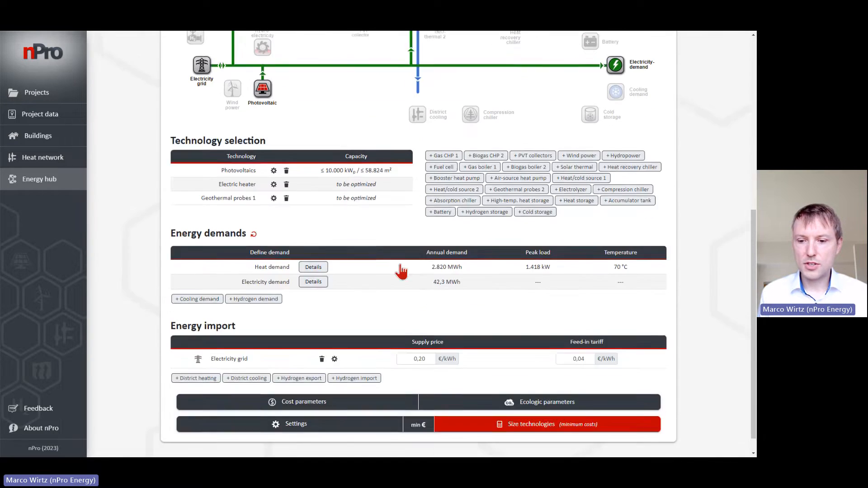
{"action": "scroll", "coordinate": [401, 271], "scroll_direction": "down", "scroll_amount": 1}
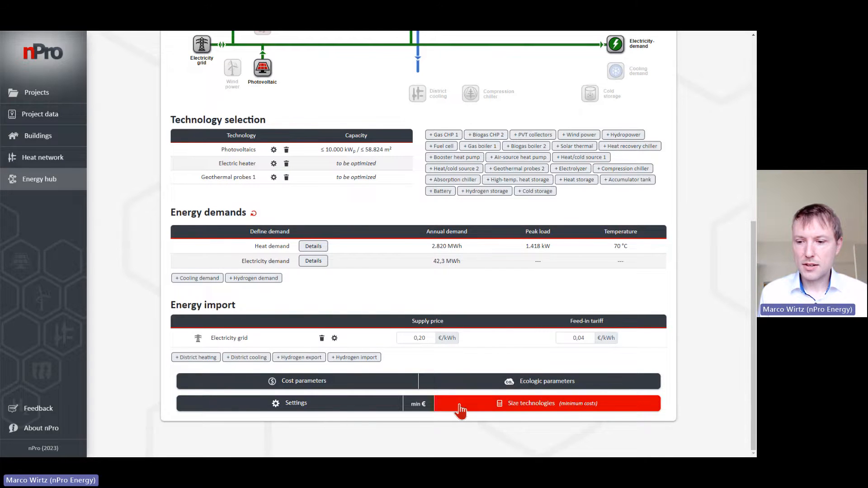
{"action": "left_click", "coordinate": [460, 409]}
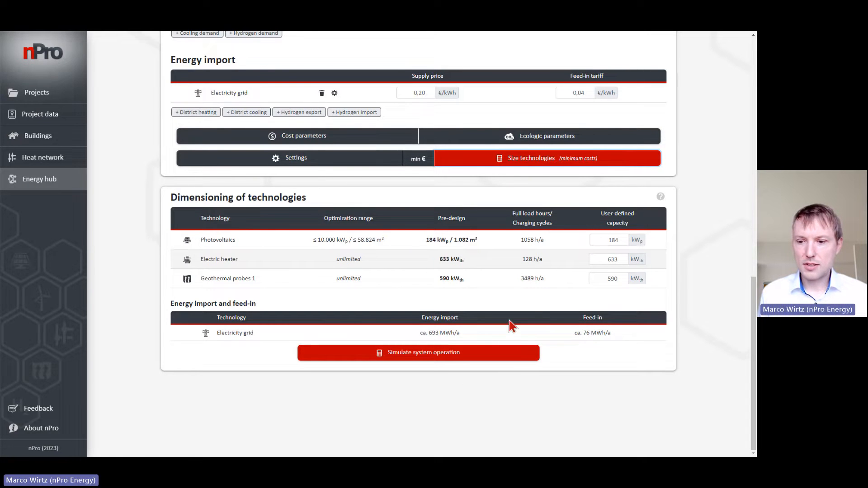
{"action": "left_click", "coordinate": [511, 360]}
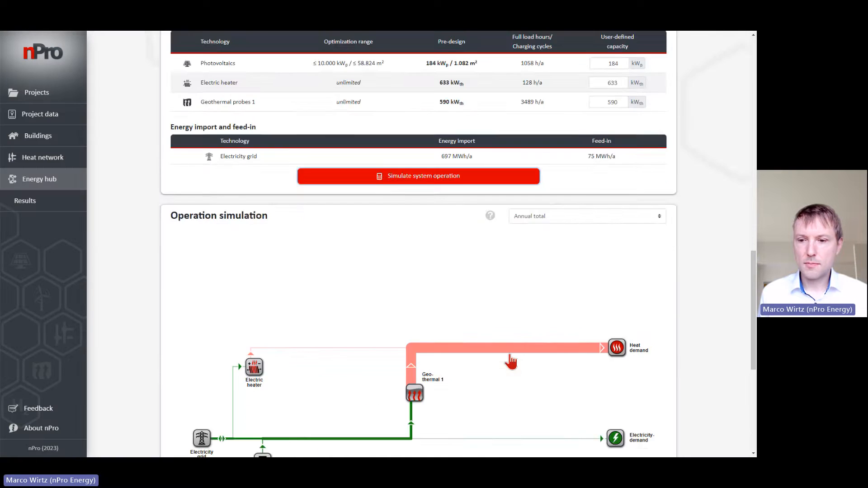
View Scenario 2's simulated annual energy flows and open its result page.
{"action": "scroll", "coordinate": [480, 312], "scroll_direction": "down", "scroll_amount": 3}
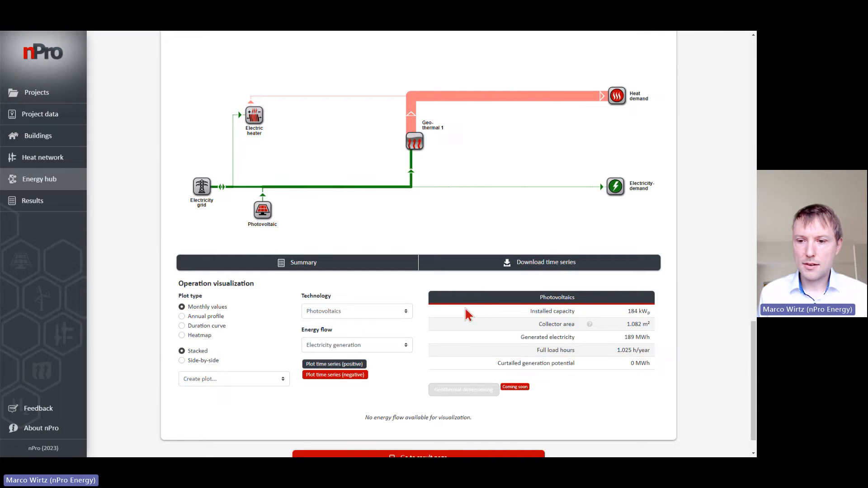
{"action": "left_click", "coordinate": [466, 429]}
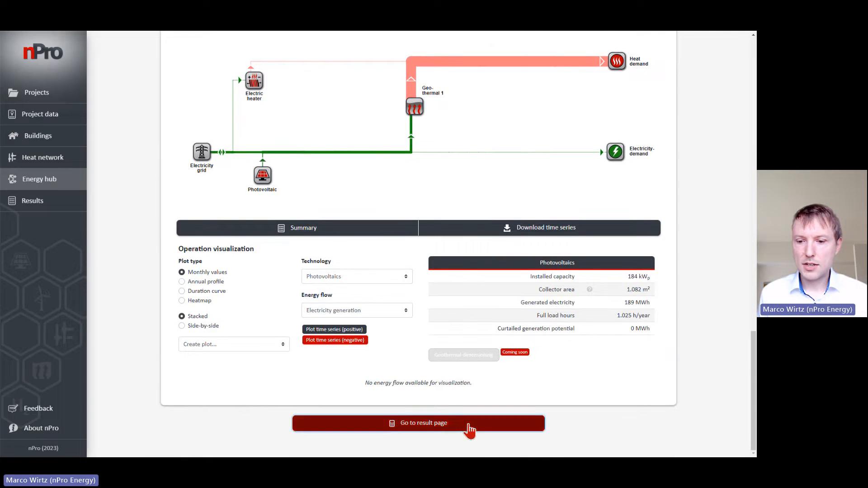
{"action": "scroll", "coordinate": [466, 303], "scroll_direction": "up", "scroll_amount": 3}
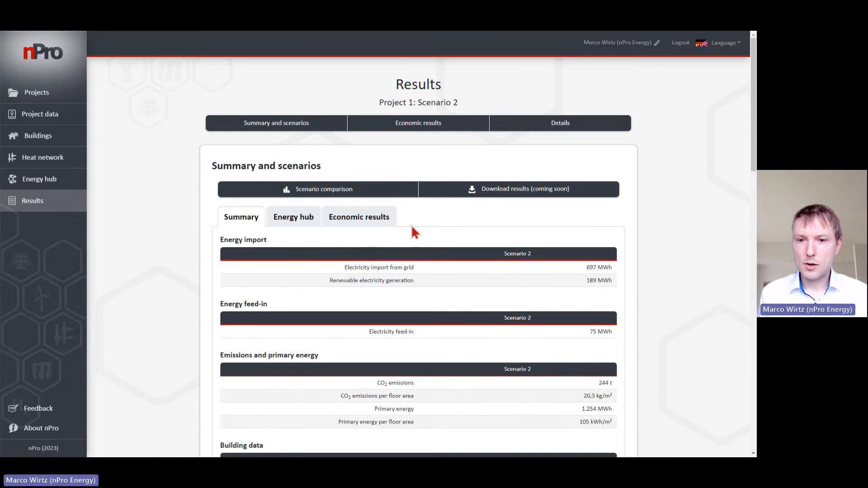
Load Scenario 1 into the scenario comparison alongside Scenario 2, with result differences highlighted in the tables.
{"action": "left_click", "coordinate": [356, 192]}
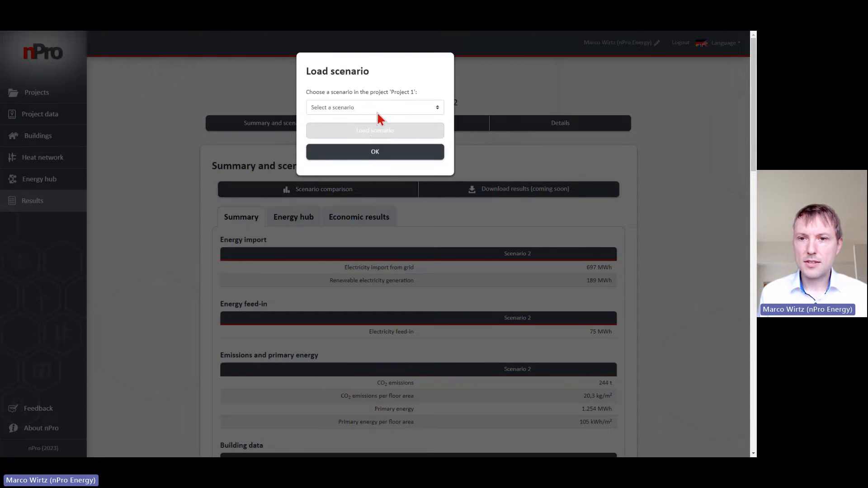
{"action": "left_click", "coordinate": [378, 107]}
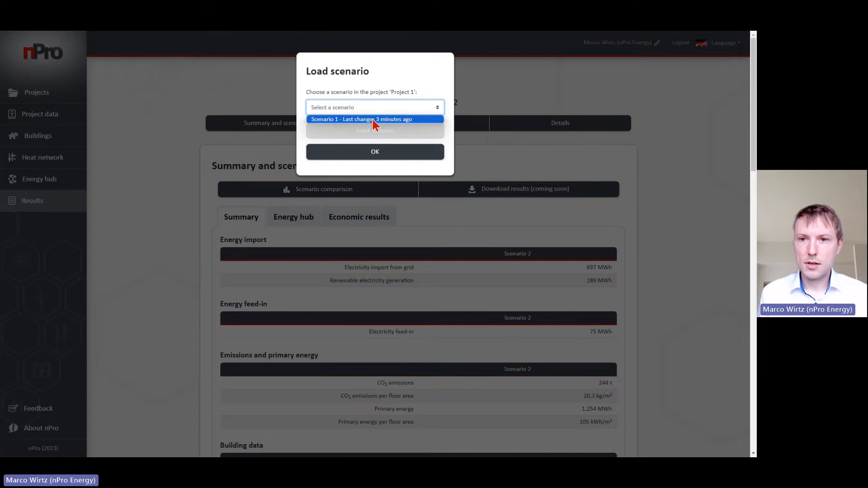
{"action": "left_click", "coordinate": [374, 120]}
{"action": "left_click", "coordinate": [394, 130]}
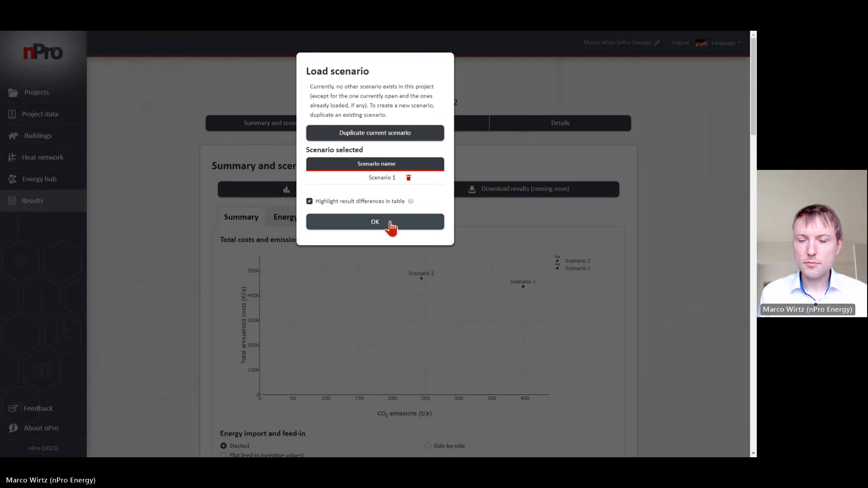
{"action": "left_click", "coordinate": [390, 224]}
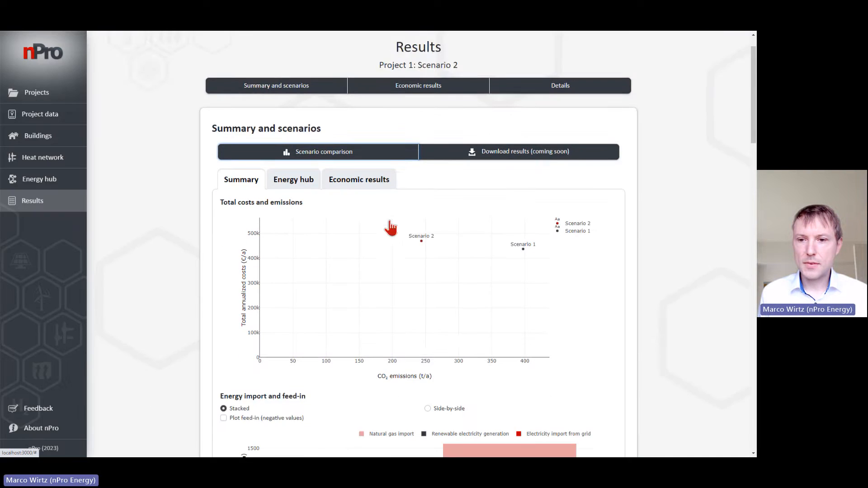
Examine the summary comparison of both scenarios: total costs against CO2 emissions, energy import and feed-in, and primary energy.
{"action": "scroll", "coordinate": [387, 229], "scroll_direction": "down", "scroll_amount": 2}
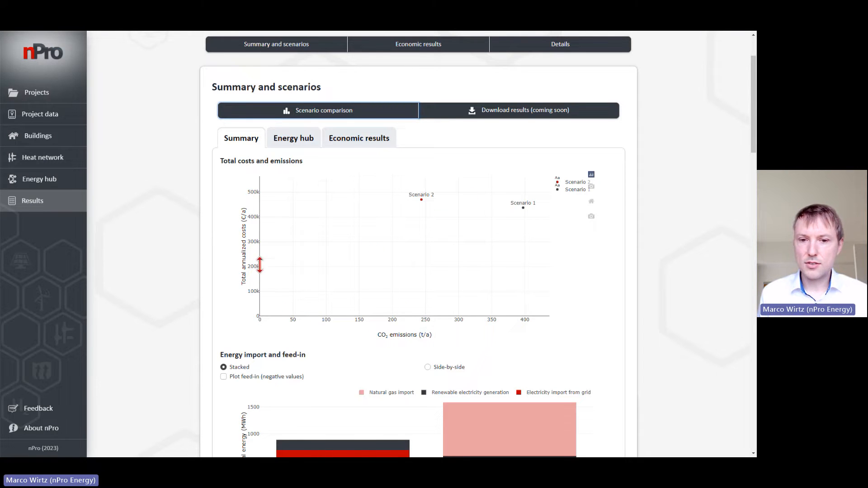
{"action": "scroll", "coordinate": [515, 253], "scroll_direction": "down", "scroll_amount": 5}
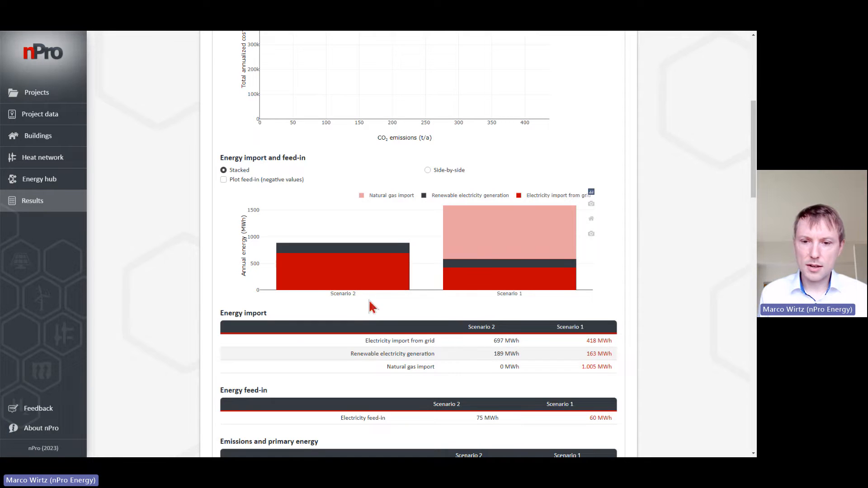
{"action": "scroll", "coordinate": [403, 309], "scroll_direction": "down", "scroll_amount": 1}
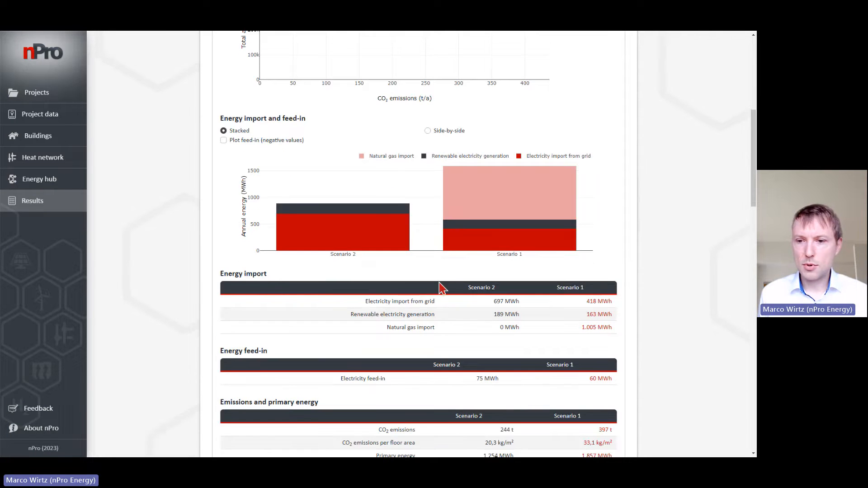
{"action": "scroll", "coordinate": [457, 280], "scroll_direction": "down", "scroll_amount": 3}
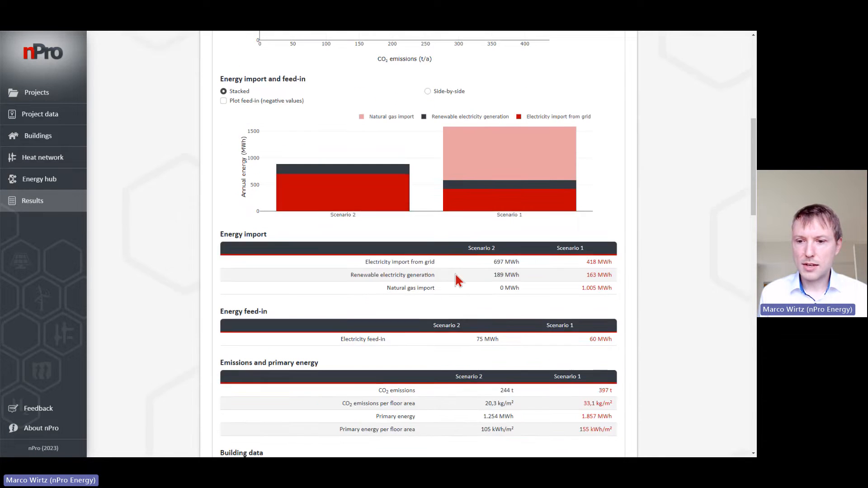
{"action": "scroll", "coordinate": [495, 217], "scroll_direction": "down", "scroll_amount": 1}
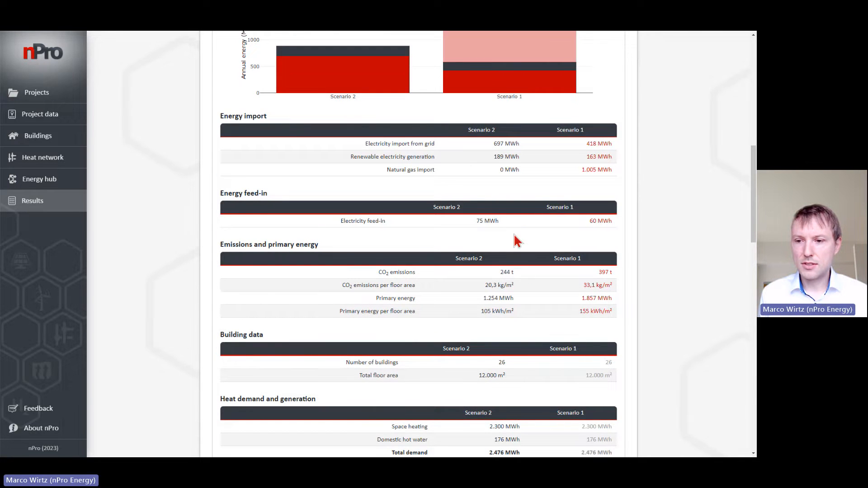
Compare the economic results of both scenarios, including the stacked cost overview and the annual cost summary table.
{"action": "scroll", "coordinate": [515, 240], "scroll_direction": "up", "scroll_amount": 2}
{"action": "scroll", "coordinate": [492, 251], "scroll_direction": "up", "scroll_amount": 10}
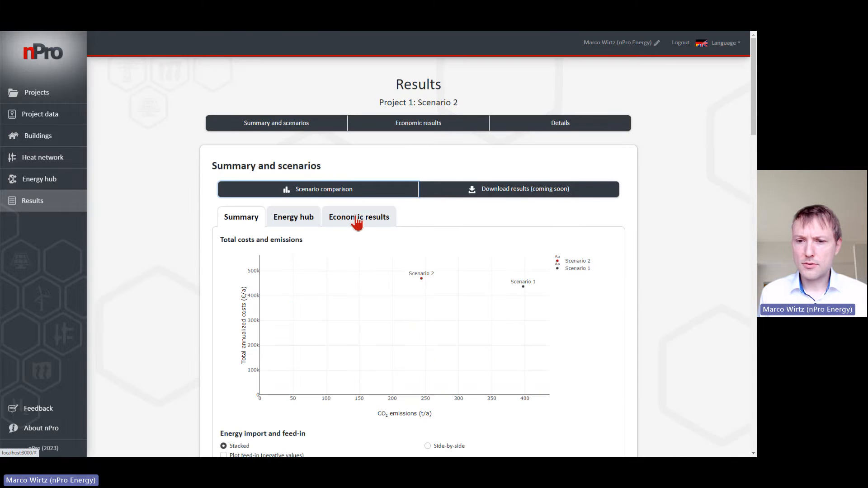
{"action": "left_click", "coordinate": [358, 221]}
{"action": "scroll", "coordinate": [357, 224], "scroll_direction": "down", "scroll_amount": 2}
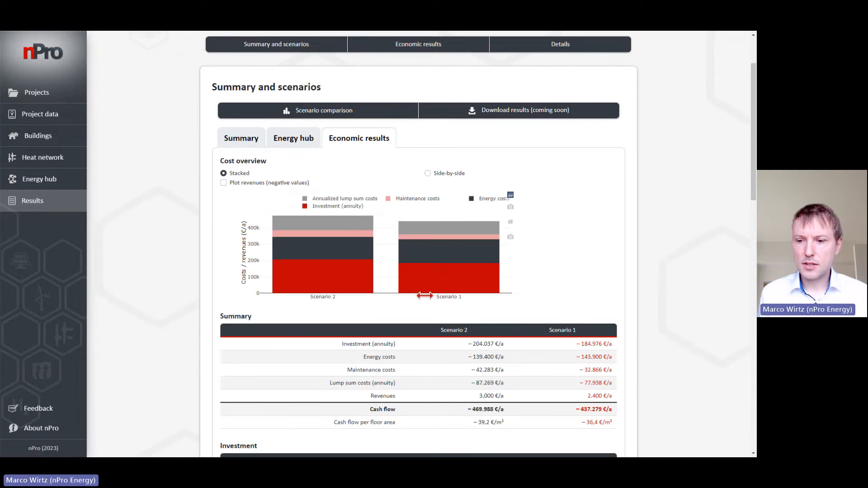
{"action": "scroll", "coordinate": [424, 296], "scroll_direction": "down", "scroll_amount": 2}
{"action": "scroll", "coordinate": [460, 281], "scroll_direction": "up", "scroll_amount": 1}
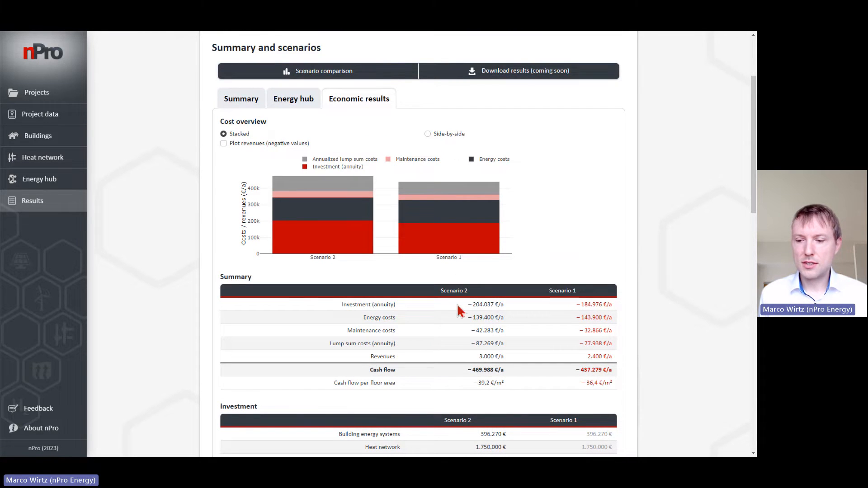
{"action": "scroll", "coordinate": [462, 306], "scroll_direction": "up", "scroll_amount": 1}
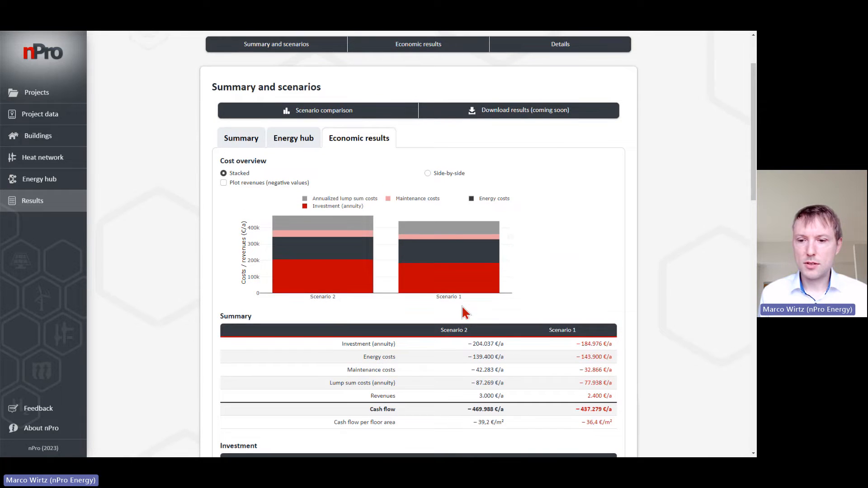
{"action": "scroll", "coordinate": [152, 281], "scroll_direction": "up", "scroll_amount": 2}
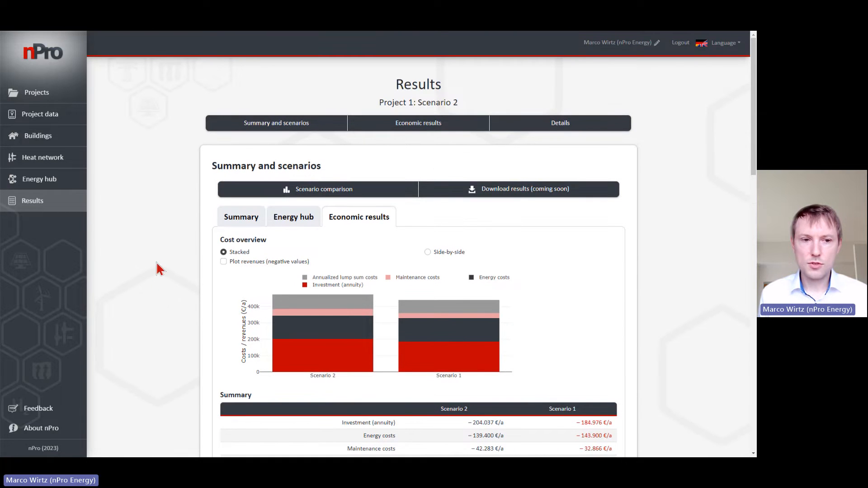
Review the chart color scheme and automatic saving option in the user settings, and leave the settings without saving.
{"action": "left_click", "coordinate": [641, 45]}
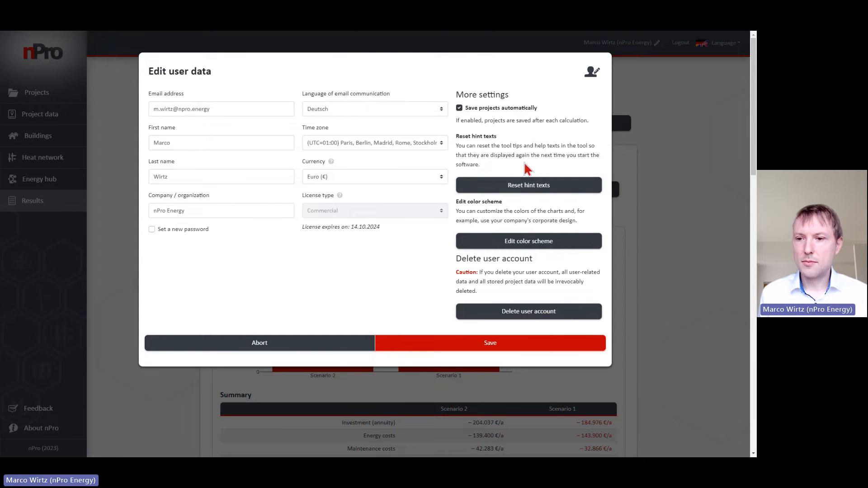
{"action": "left_click", "coordinate": [527, 248]}
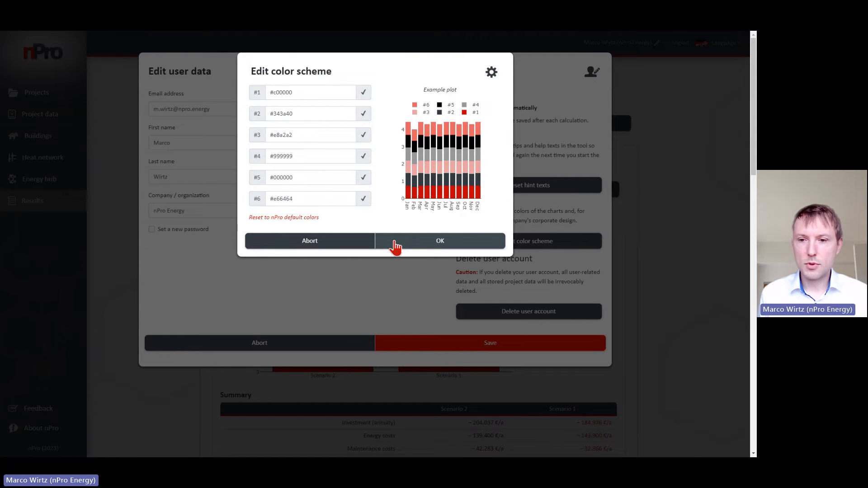
{"action": "left_click", "coordinate": [432, 242]}
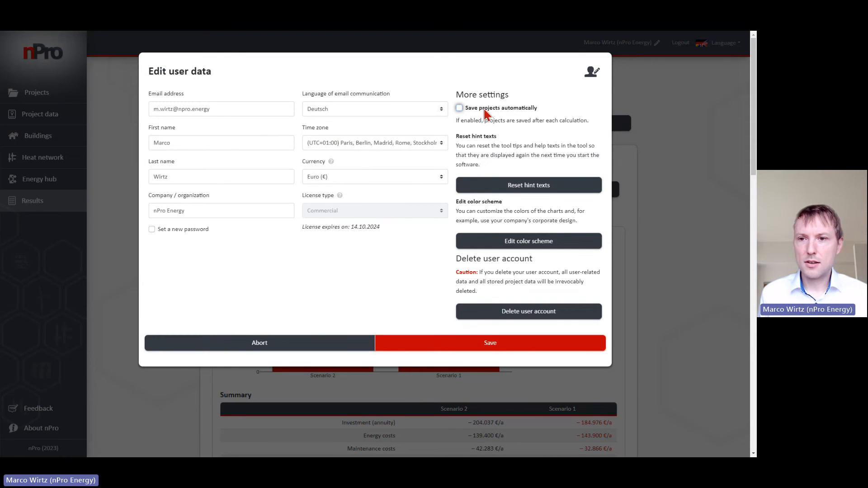
{"action": "left_click", "coordinate": [335, 348]}
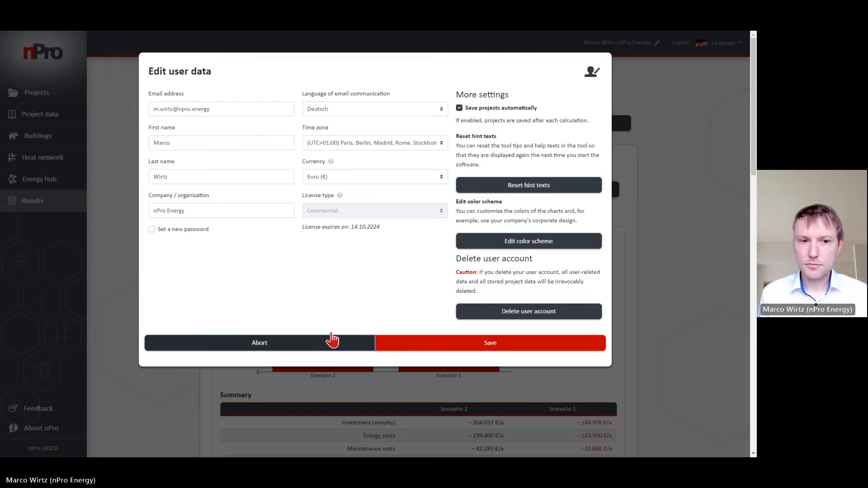